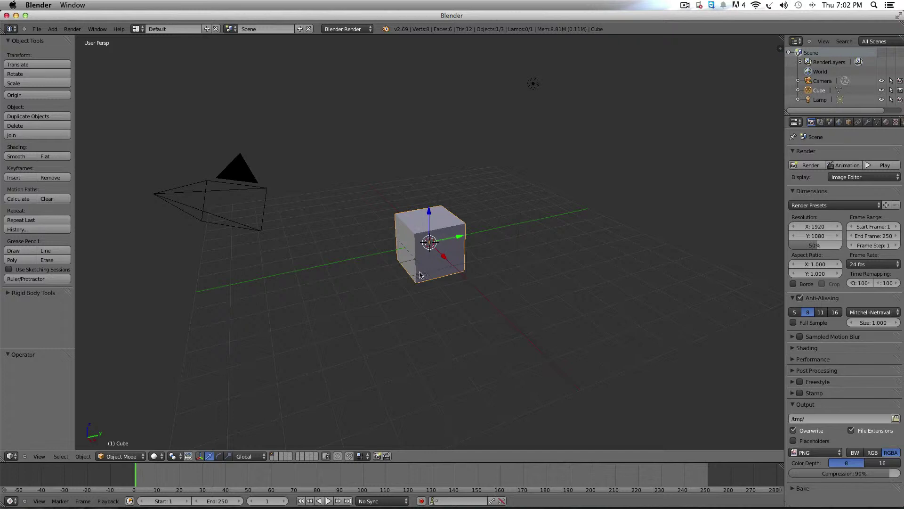
Delete the default cube from the scene
scroll(439, 267, "up", 2)
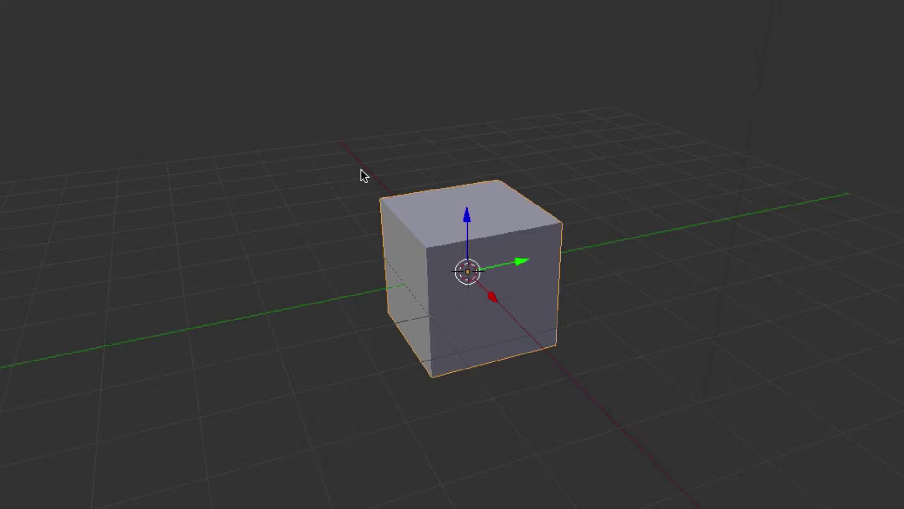
key("x")
left_click(363, 172)
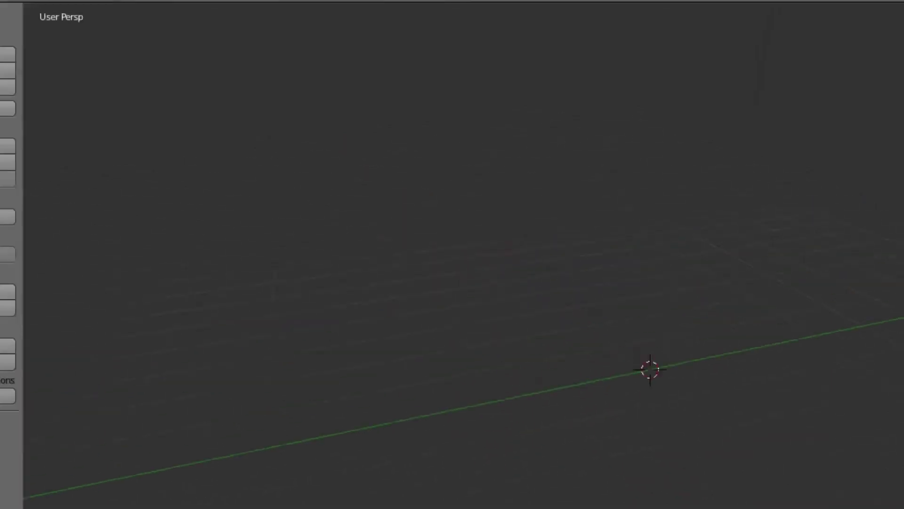
Add a cylinder mesh at the scene origin with 12 vertices
left_click(93, 51)
mouse_move(102, 66)
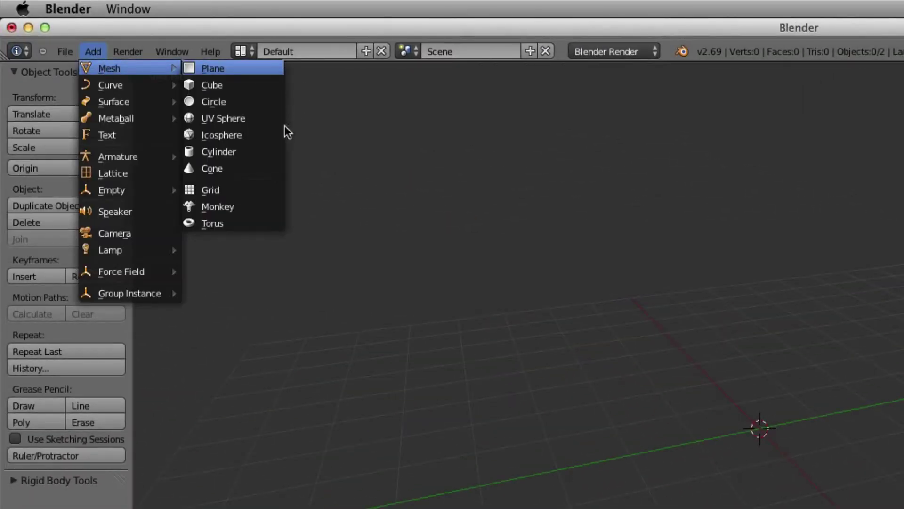
left_click(238, 151)
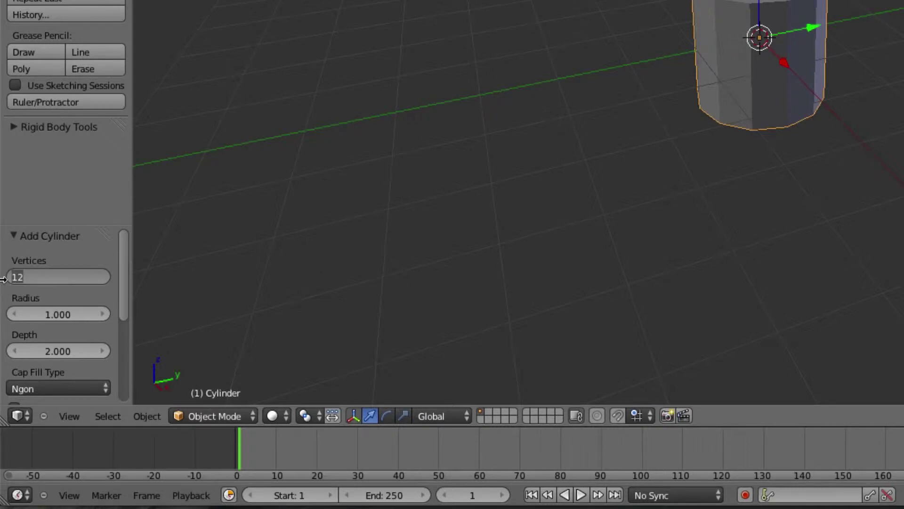
key("Return")
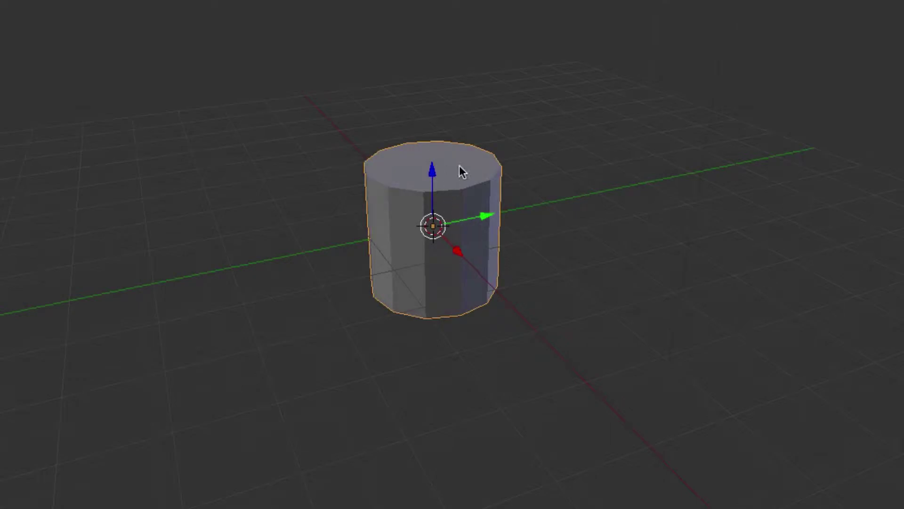
In Edit Mode, raise the cylinder's top face along Z to about double the height and scale it slightly inward
scroll(460, 166, "up", 2)
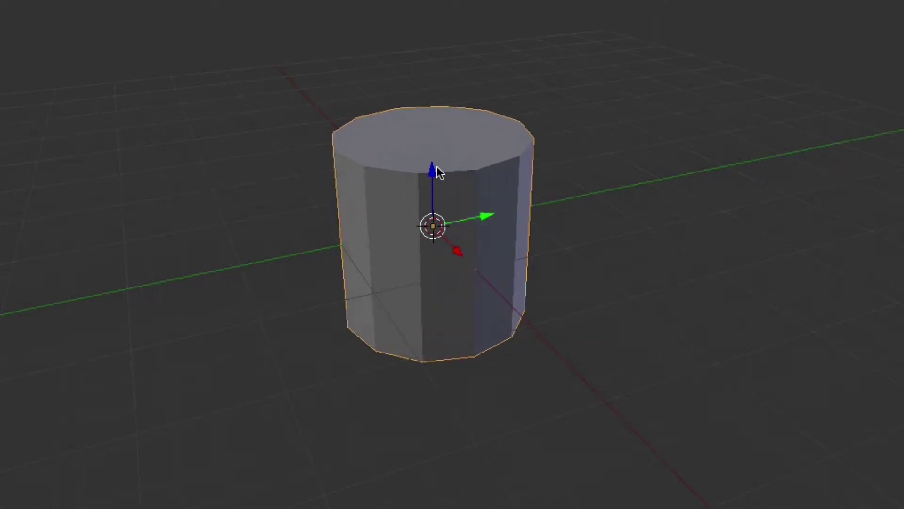
key("Tab")
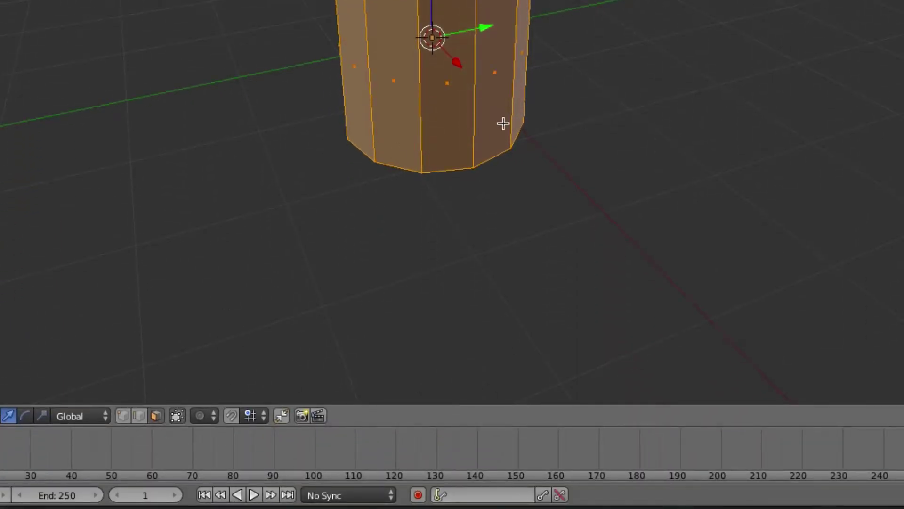
right_click(523, 152)
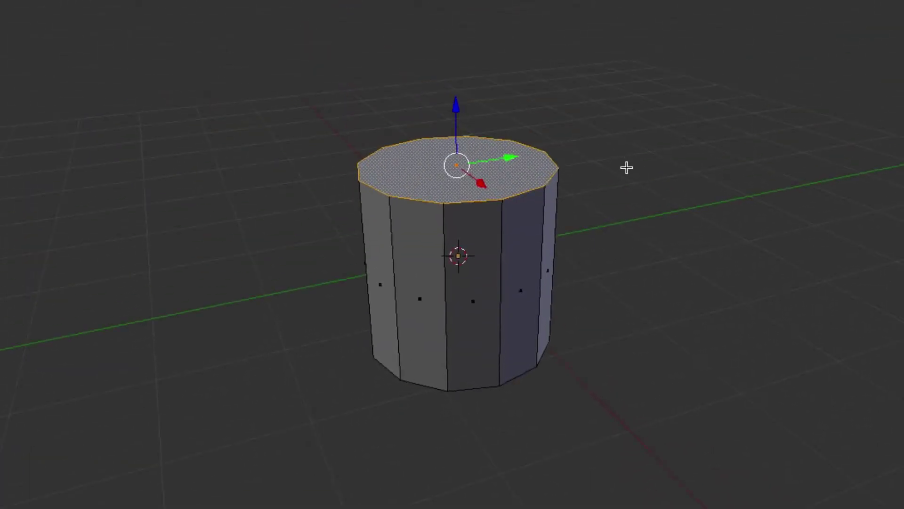
scroll(627, 168, "down", 6)
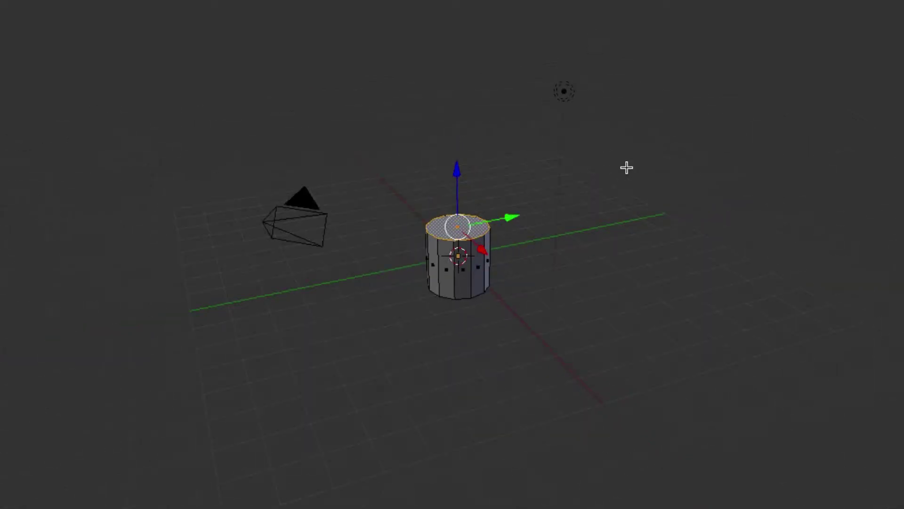
middle_click_drag(627, 167, 627, 167)
key("KP_8")
key("KP_8")
key("KP_8")
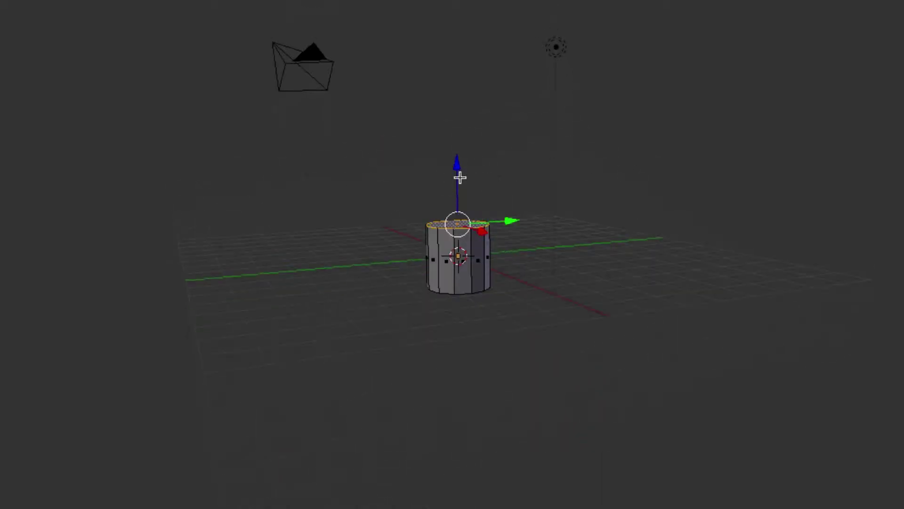
left_click_drag(456, 177, 456, 101)
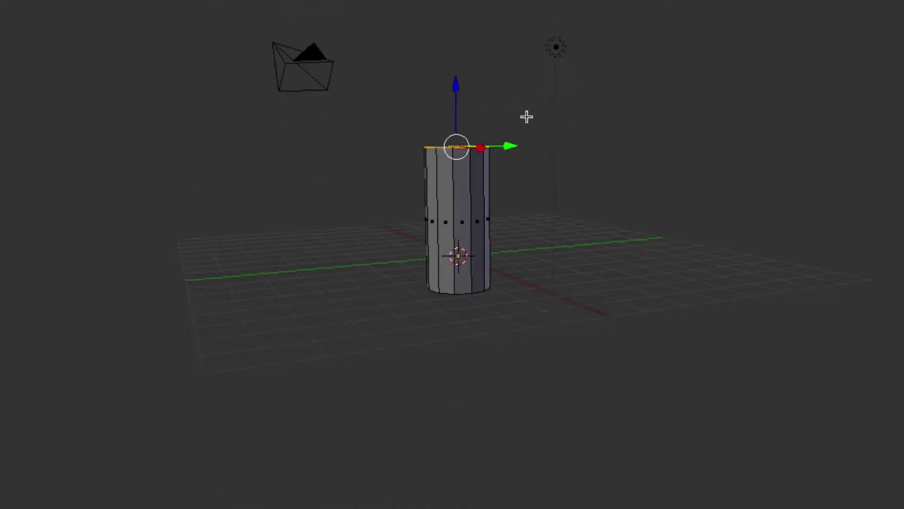
key("s")
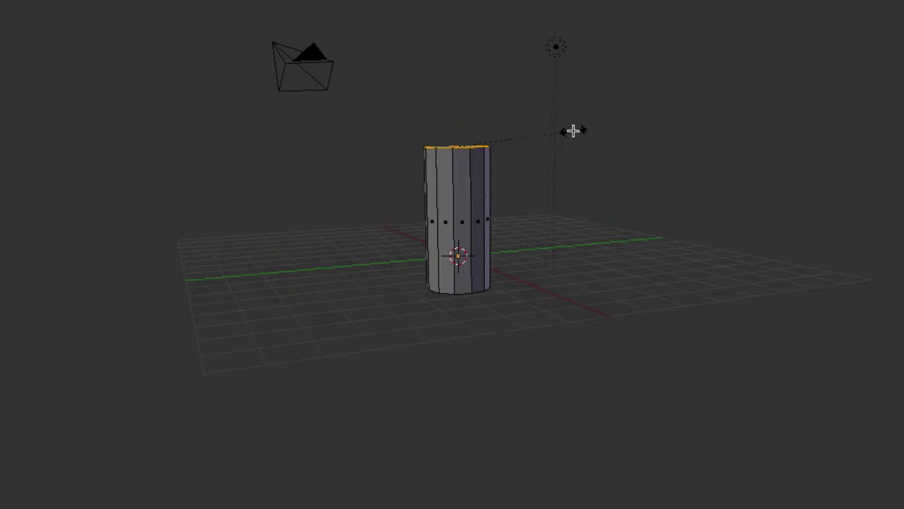
left_click(556, 132)
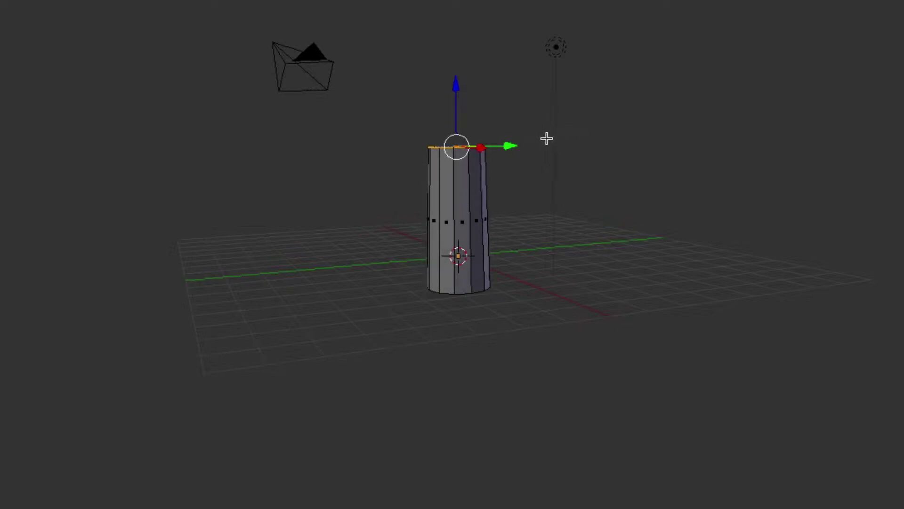
Extrude the top face upward into a second segment, scale it slightly smaller, and nudge it along the Y axis
middle_click_drag(471, 116, 468, 218, "shift")
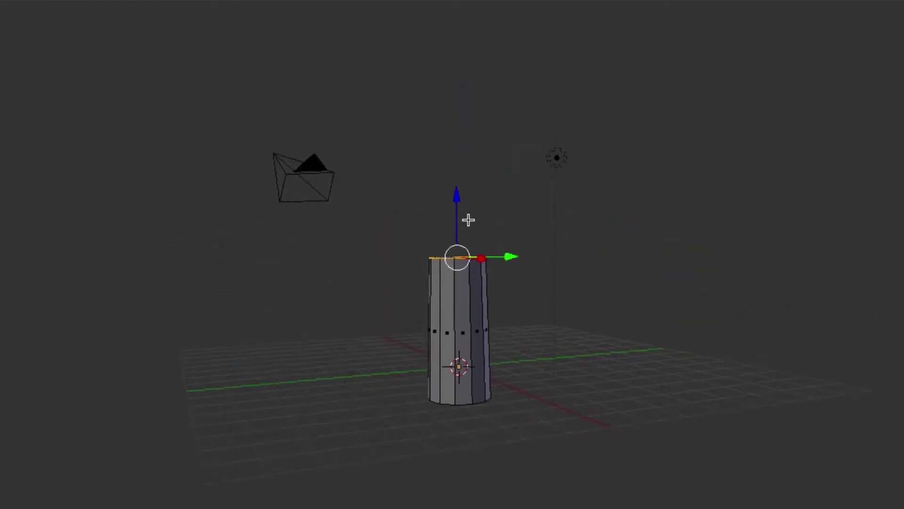
key("e")
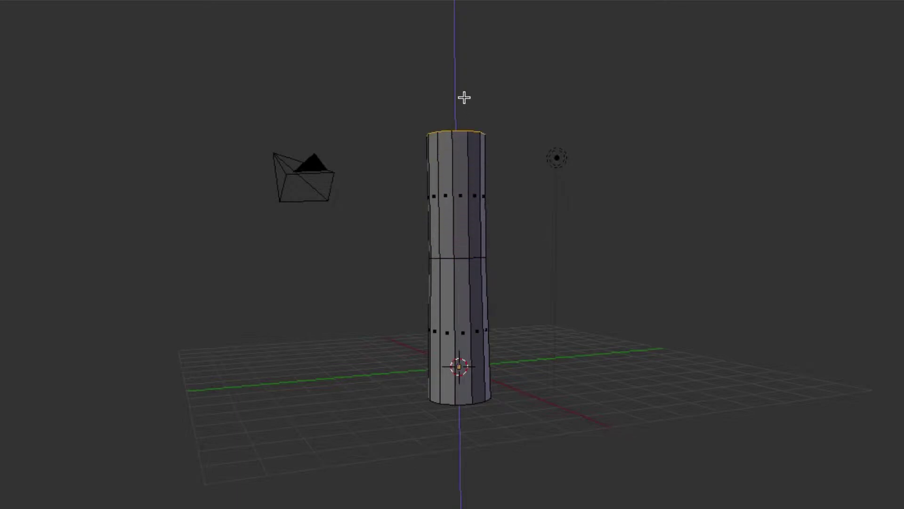
left_click(465, 95)
key("s")
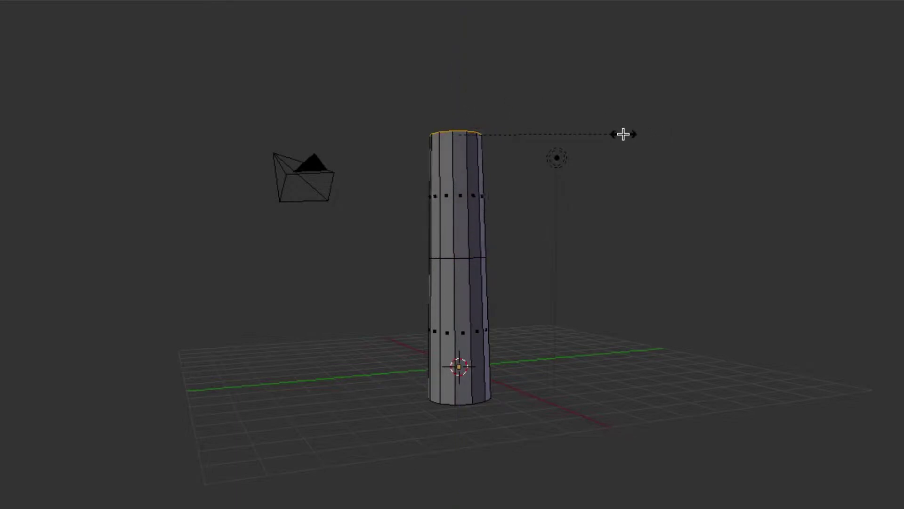
left_click(615, 135)
left_click_drag(512, 135, 516, 140)
Extrude a third segment from the top of the column and narrow its upper face slightly
scroll(626, 189, "up", 1)
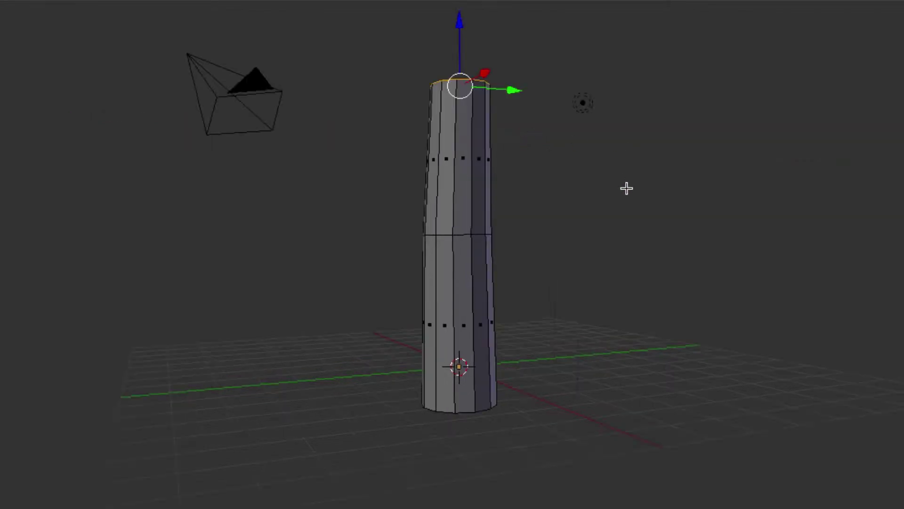
scroll(627, 188, "up", 1)
scroll(627, 189, "down", 1)
scroll(626, 188, "down", 1)
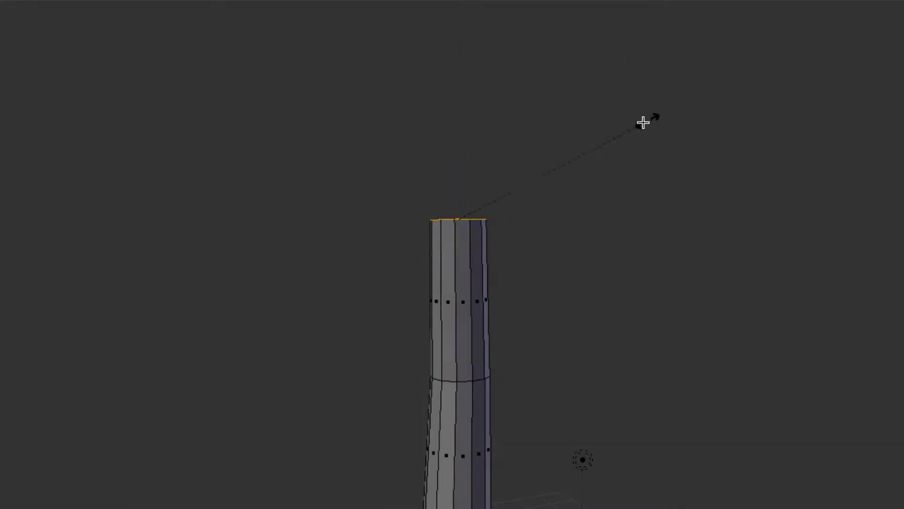
left_click(630, 133)
left_click_drag(514, 224, 486, 219)
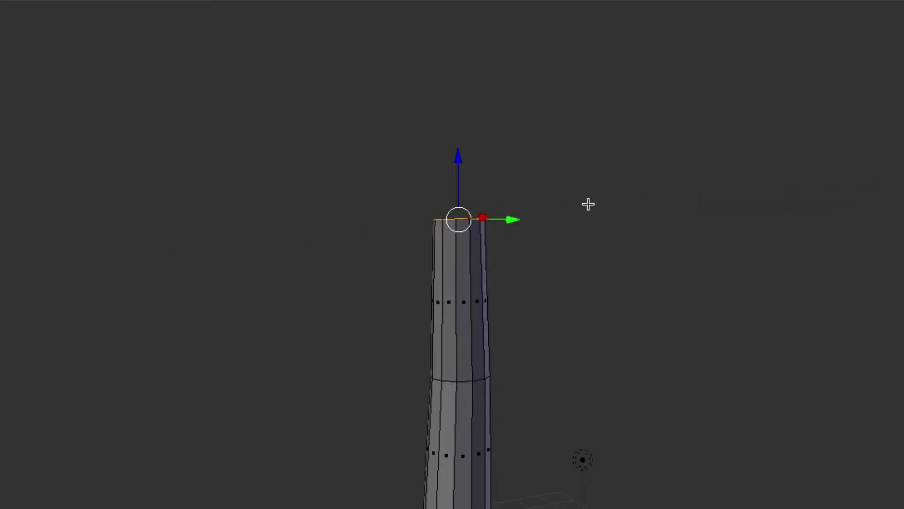
Extrude a fourth segment upward, scale its top face smaller, and shift it slightly along the X axis
key("e")
left_click(594, 84)
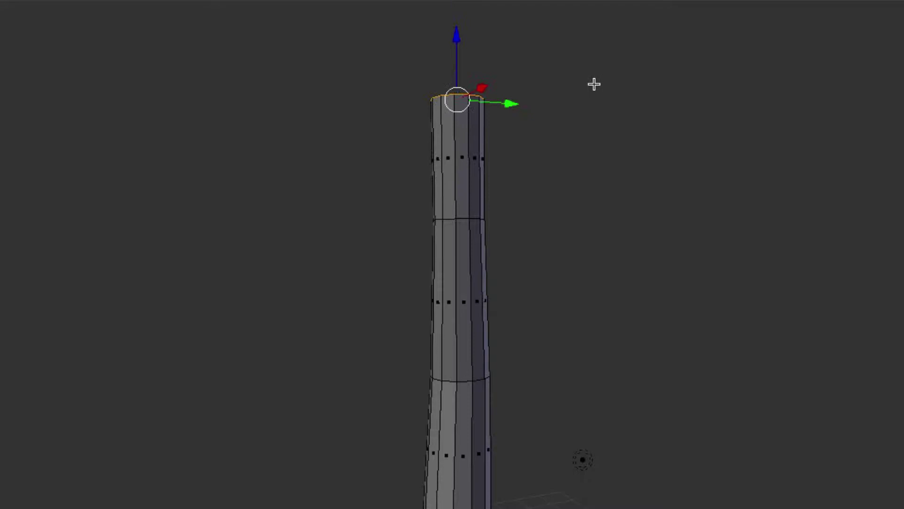
key("s")
left_click(567, 92)
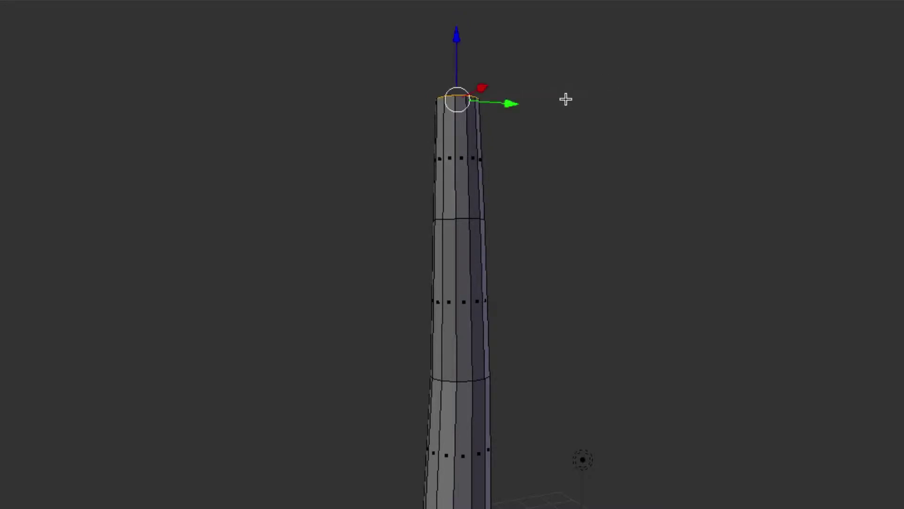
key("g")
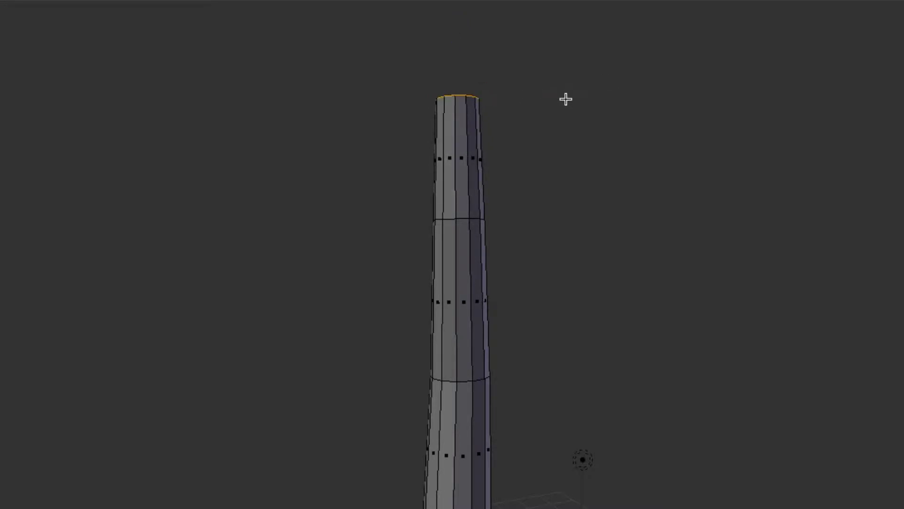
key("x")
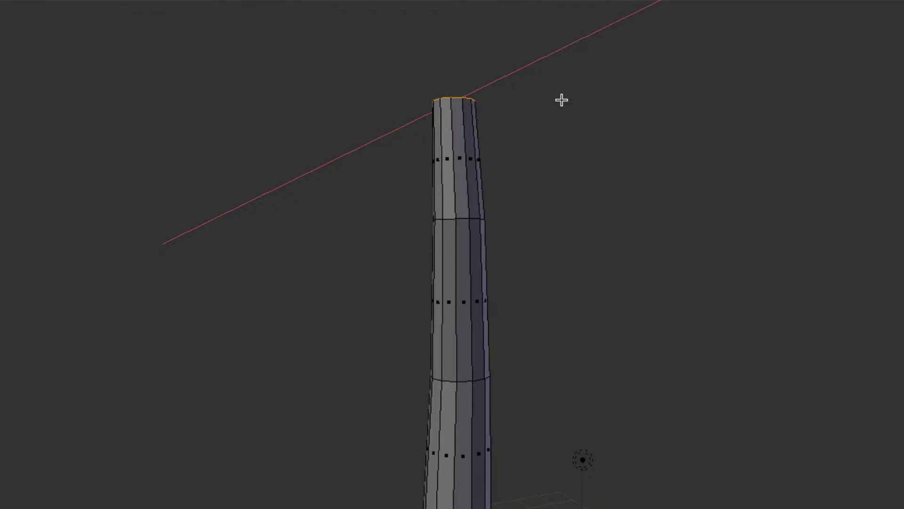
left_click(562, 101)
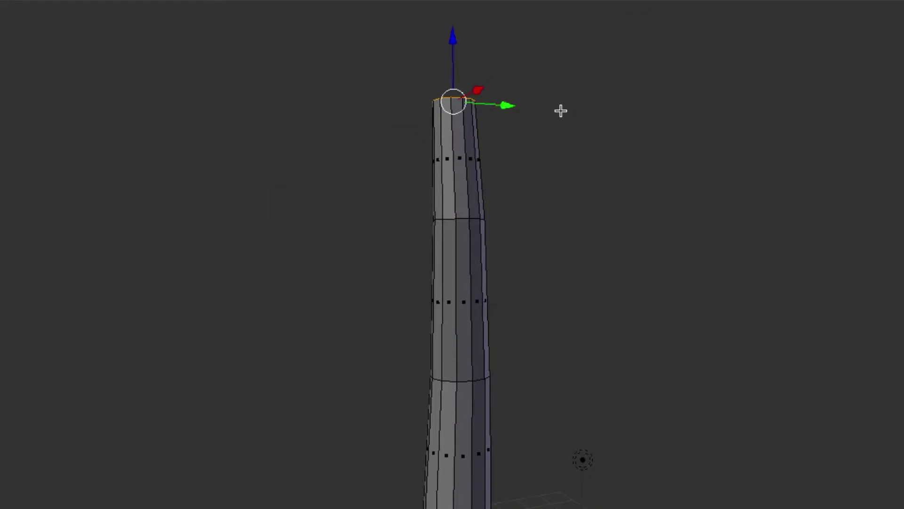
Extrude a shorter fifth segment upward and shrink its top face to continue the taper
key("e")
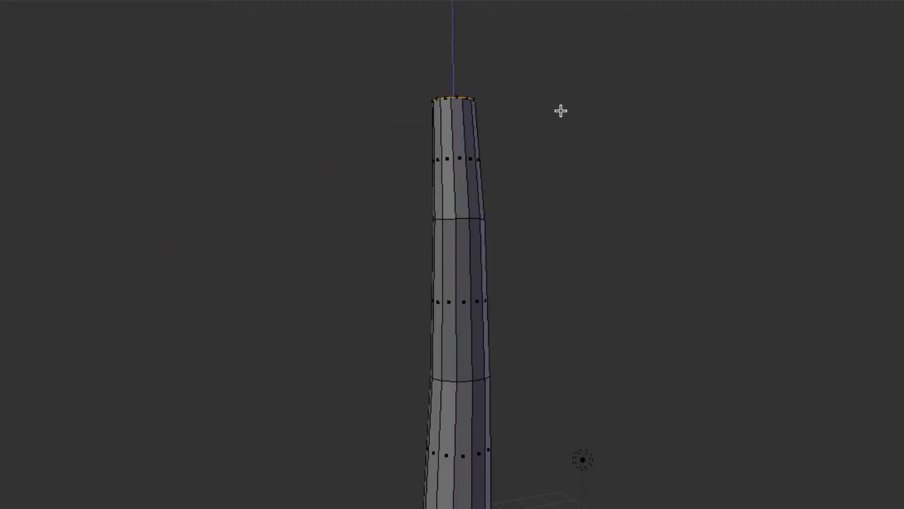
left_click(561, 33)
key("s")
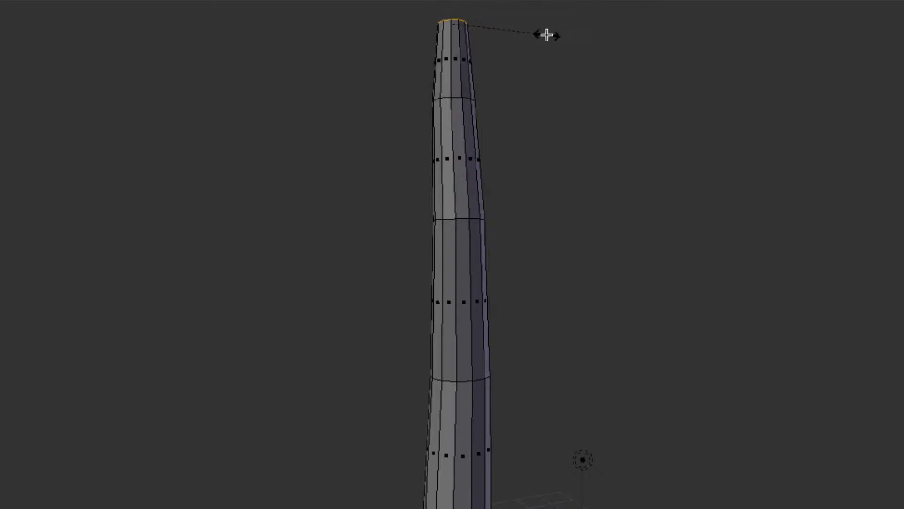
left_click(558, 33)
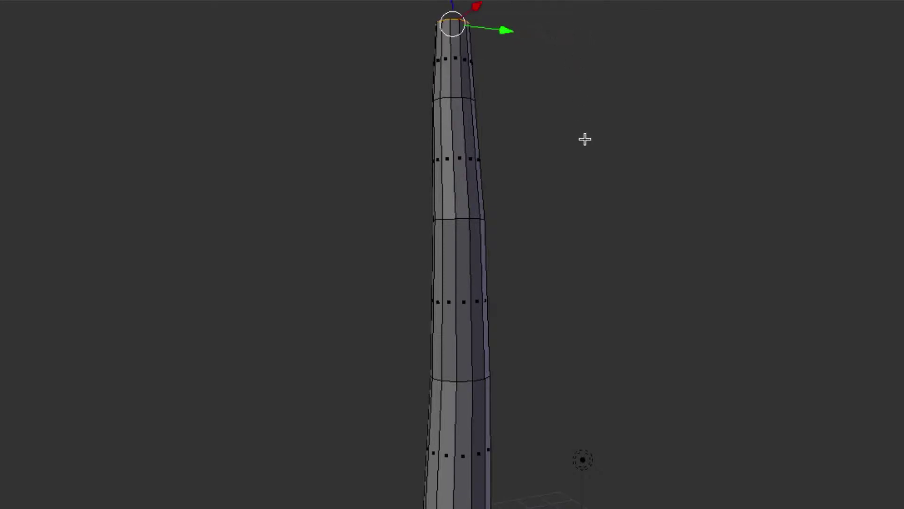
Extrude a short sixth segment from the column's top and scale its end face slightly inward
scroll(585, 140, "up", 12, "shift")
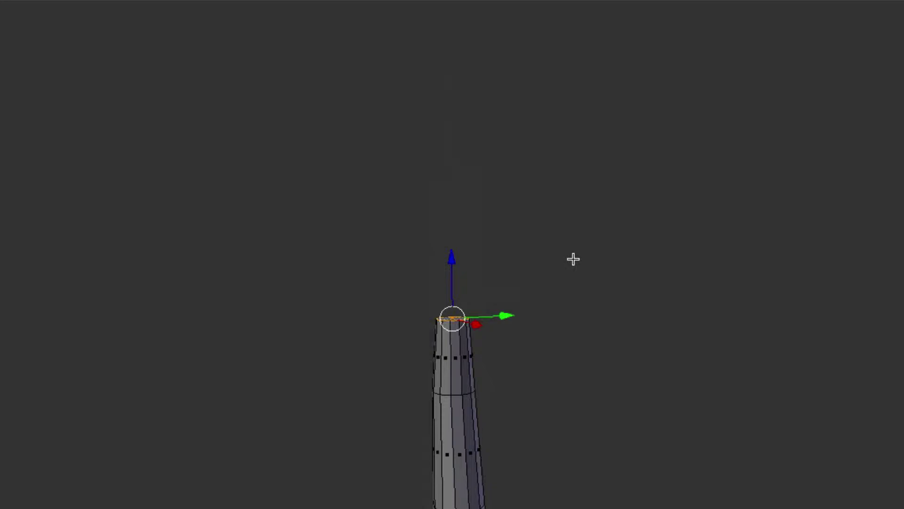
key("e")
left_click(557, 244)
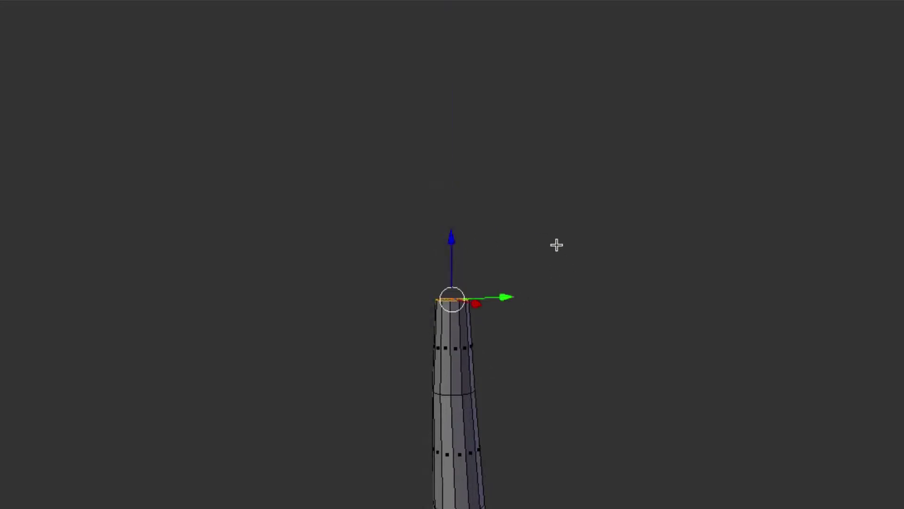
key("s")
left_click(578, 252)
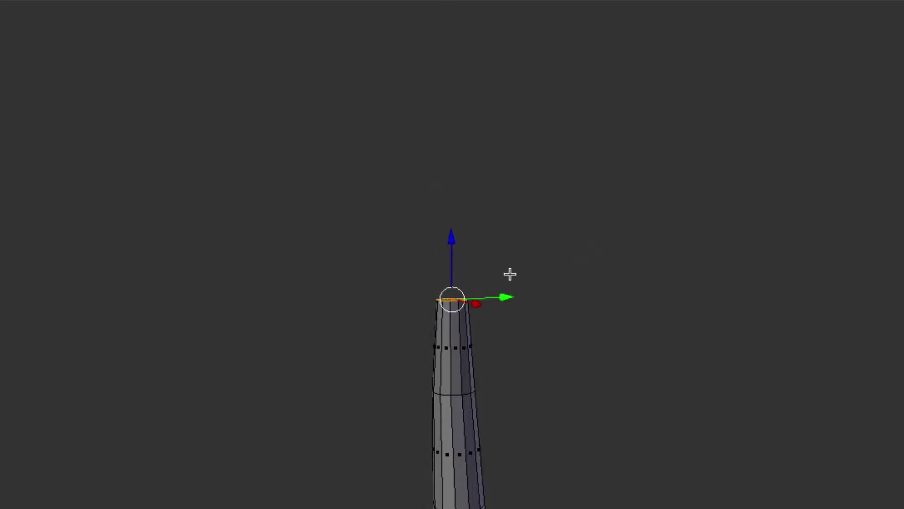
Extrude a seventh segment upward, scale its end face down to a narrow tip, and nudge it along the Y axis
key("e")
left_click(512, 162)
key("s")
left_click(506, 181)
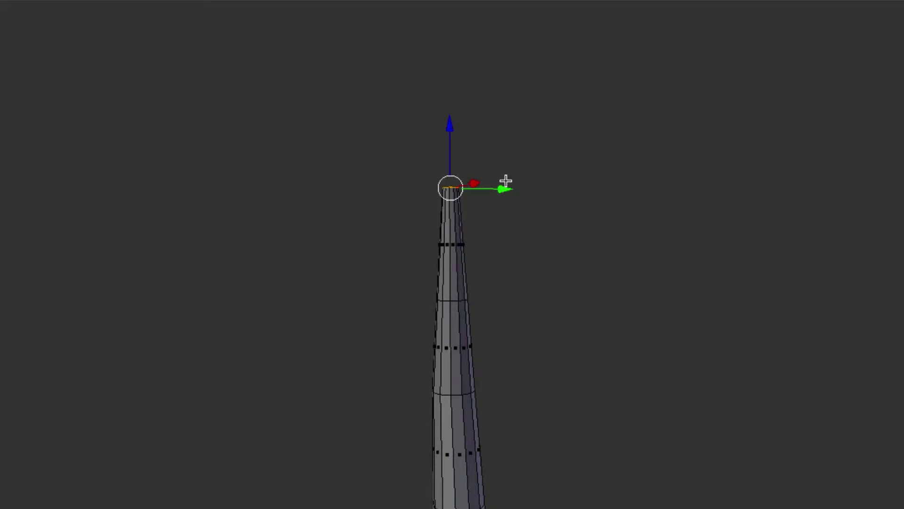
left_click_drag(500, 191, 504, 193)
Examine the tapered column's upper part and silhouette from all sides
scroll(549, 249, "up", 1)
scroll(549, 249, "down", 8)
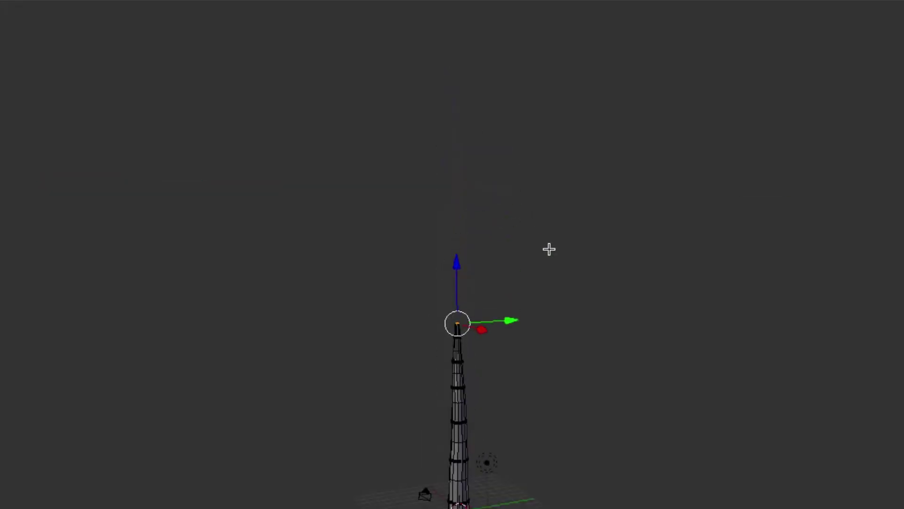
scroll(549, 249, "up", 4)
key("KP_3")
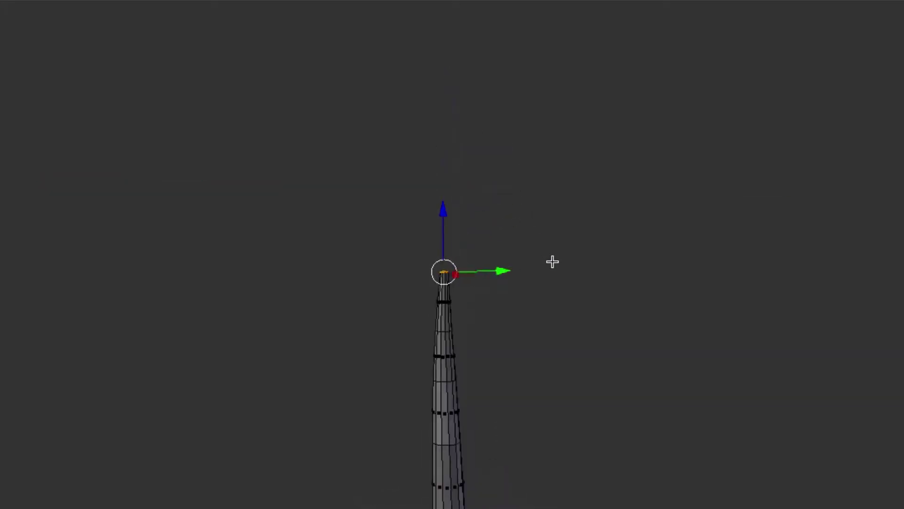
key("KP_6")
key("KP_6")
key("KP_6")
key("KP_6")
key("KP_6")
key("KP_6")
key("KP_6")
key("KP_6")
key("KP_6")
key("KP_6")
key("KP_6")
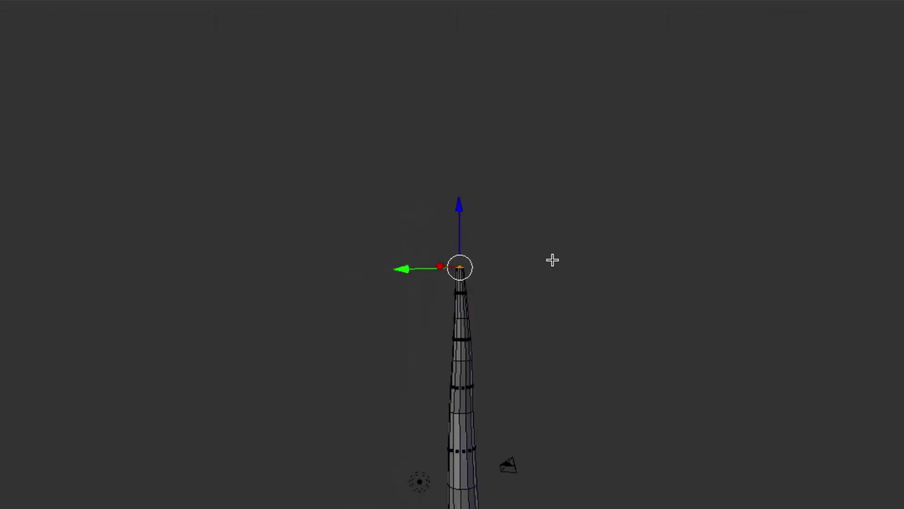
key("KP_6")
key("KP_6")
key("KP_6")
key("KP_6")
key("KP_6")
key("KP_6")
key("KP_6")
key("KP_6")
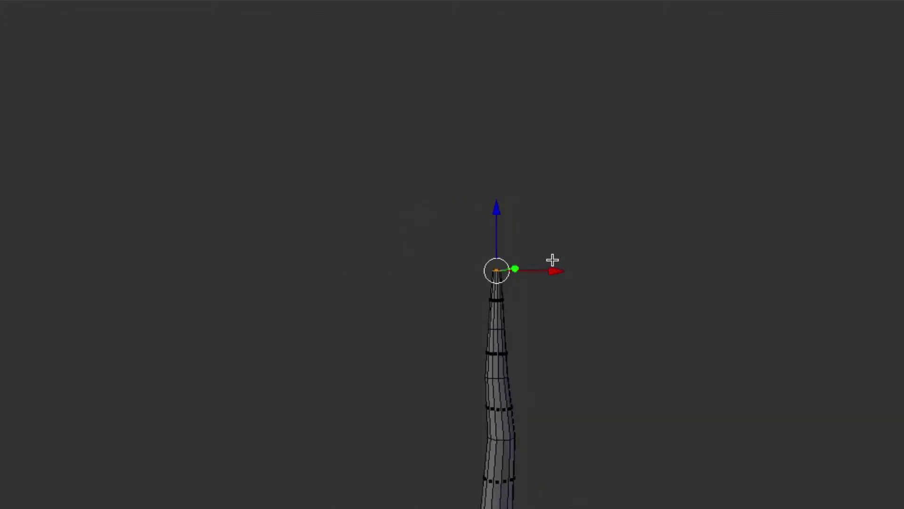
Examine the column's full height from base to tip while circling around it
key("KP_4")
key("KP_4")
key("KP_4")
key("KP_4")
key("KP_4")
key("KP_4")
middle_click_drag(553, 260, 563, 43, "shift")
key("KP_4")
key("KP_4")
key("KP_4")
key("KP_4")
key("KP_4")
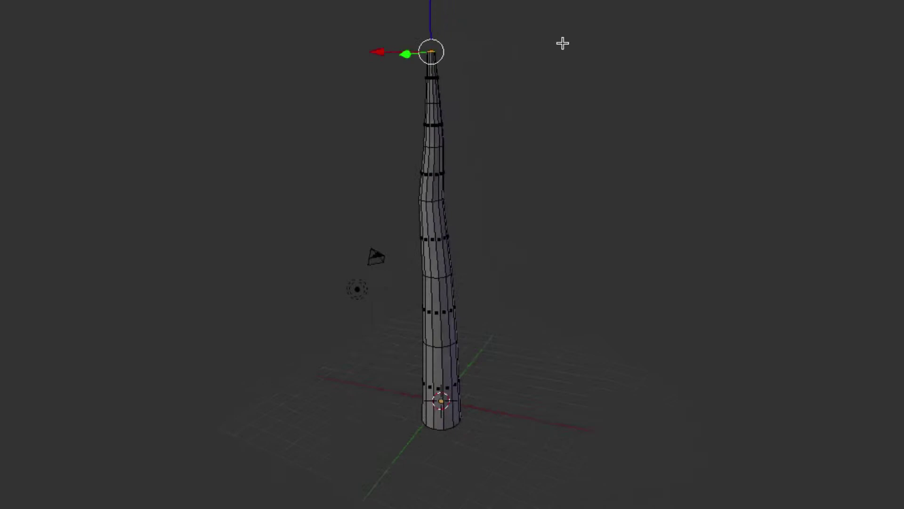
key("KP_6")
key("KP_6")
key("KP_6")
key("KP_6")
key("KP_6")
key("KP_6")
key("KP_6")
key("KP_6")
key("KP_6")
key("KP_6")
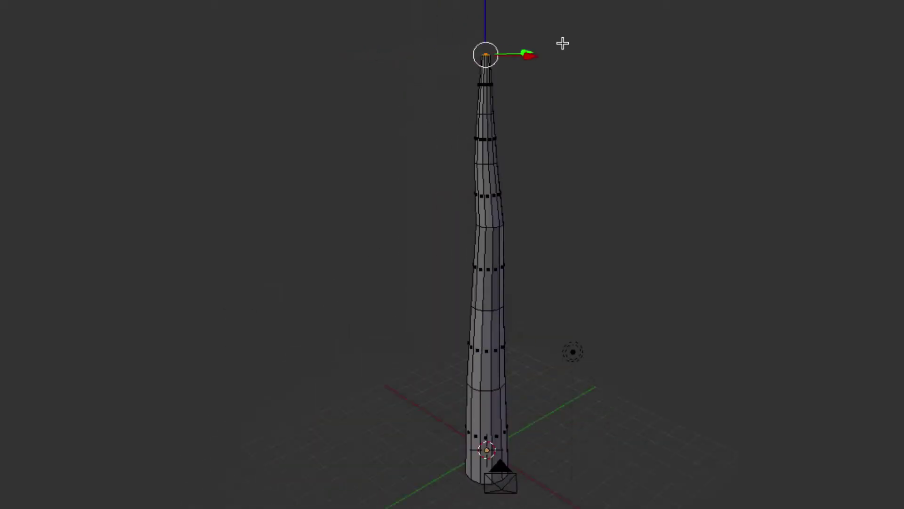
key("KP_6")
key("KP_6")
key("KP_6")
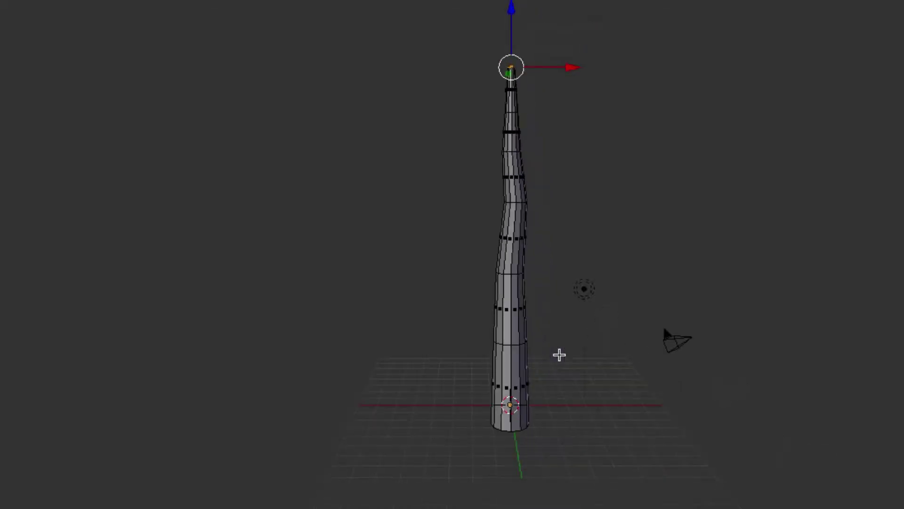
Select the entire column mesh and UV-map it with Cylinder Projection
key("a")
key("a")
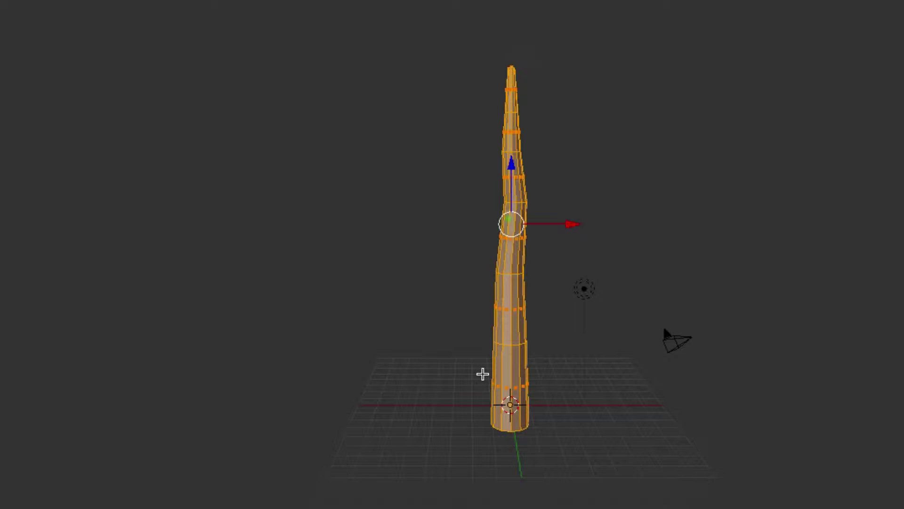
key("u")
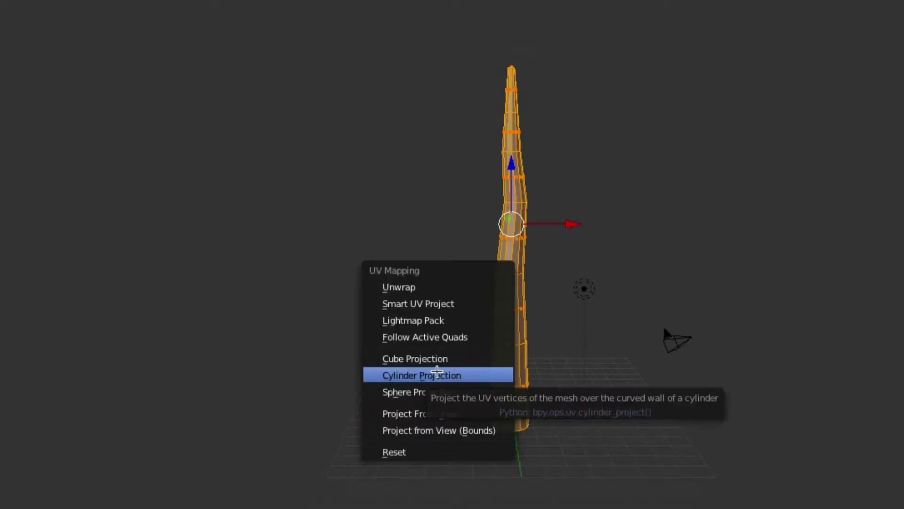
left_click(438, 373)
key("u")
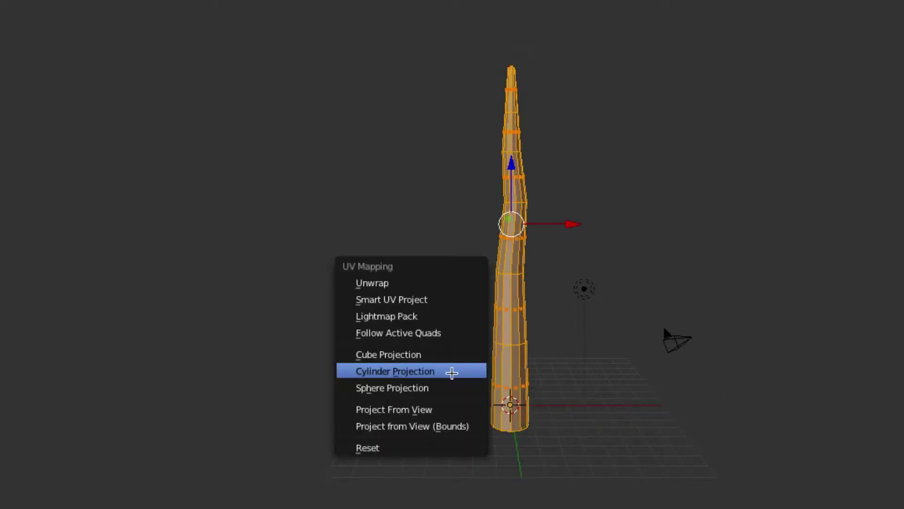
left_click(439, 372)
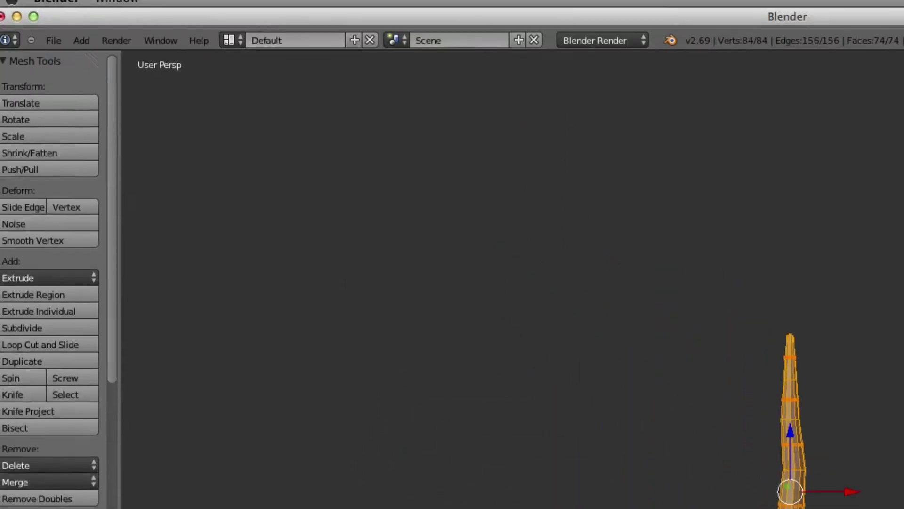
Switch the workspace to the UV Editing layout and bring the column's projected UVs into view
left_click(249, 51)
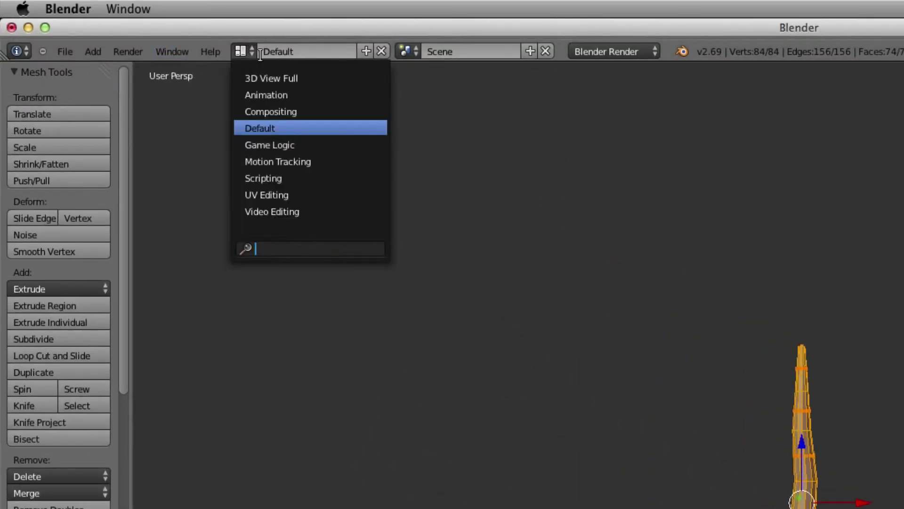
left_click(275, 193)
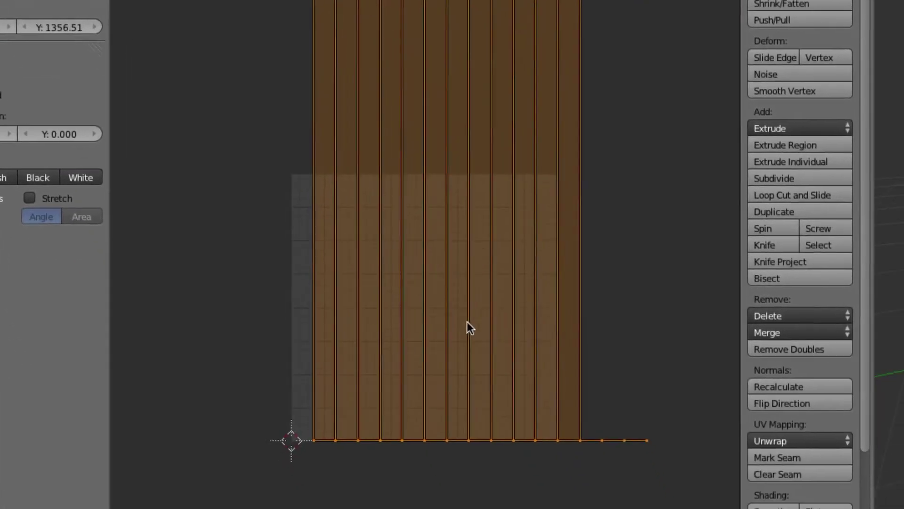
scroll(573, 461, "down", 10)
scroll(497, 294, "up", 5)
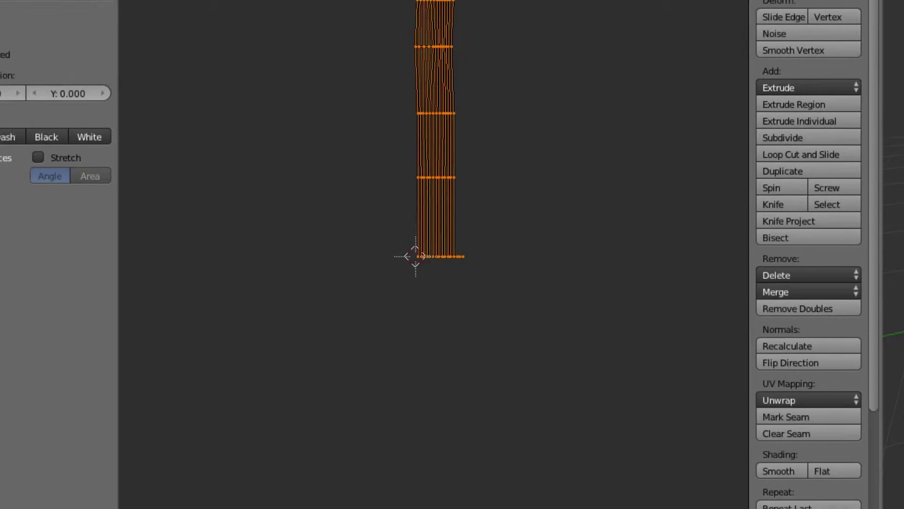
Open the image Maple Trunk 2.png from the Woods folder in the UV editor
left_click(206, 494)
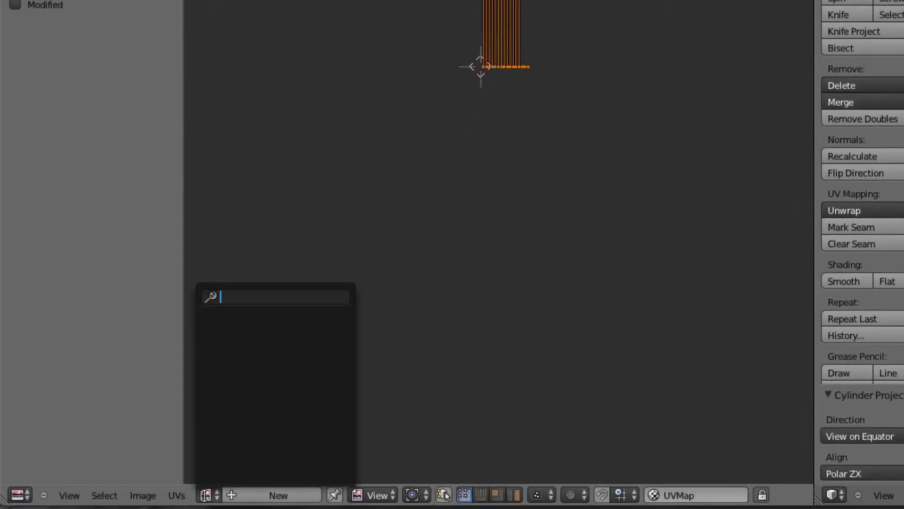
left_click(136, 496)
left_click(163, 454)
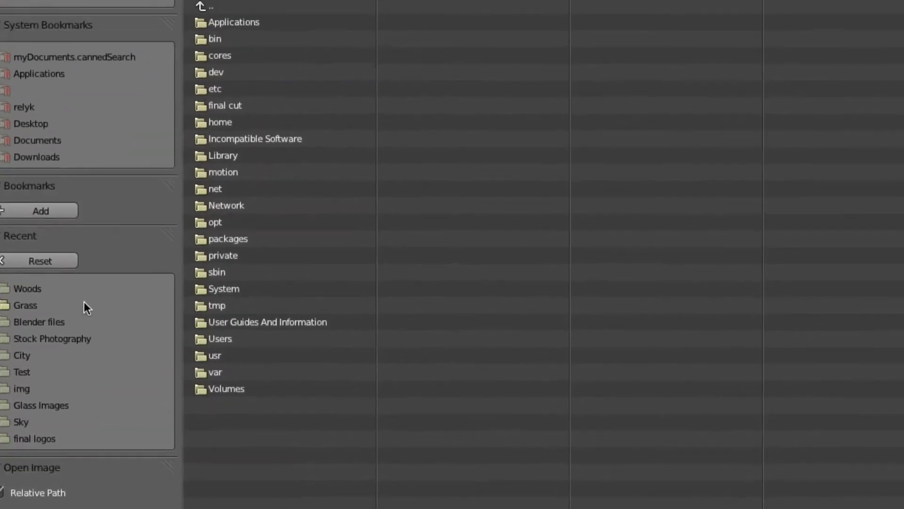
left_click(30, 289)
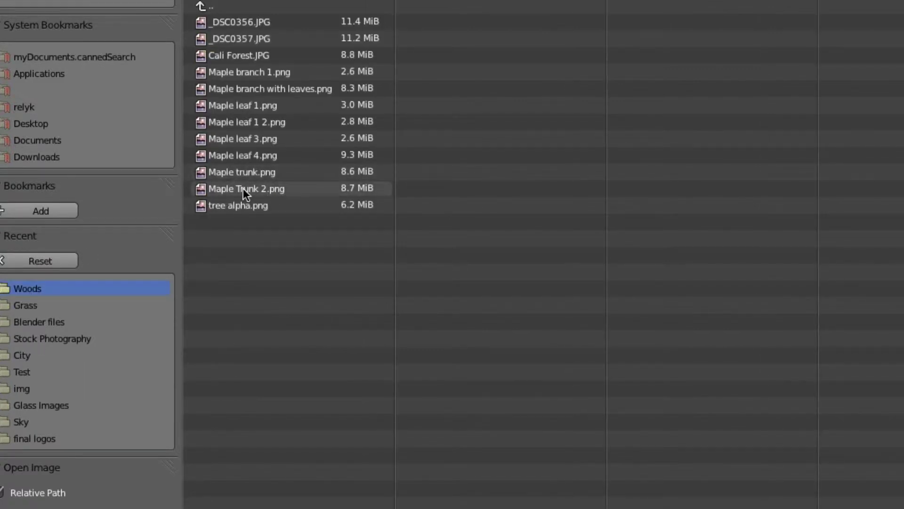
left_click(243, 188)
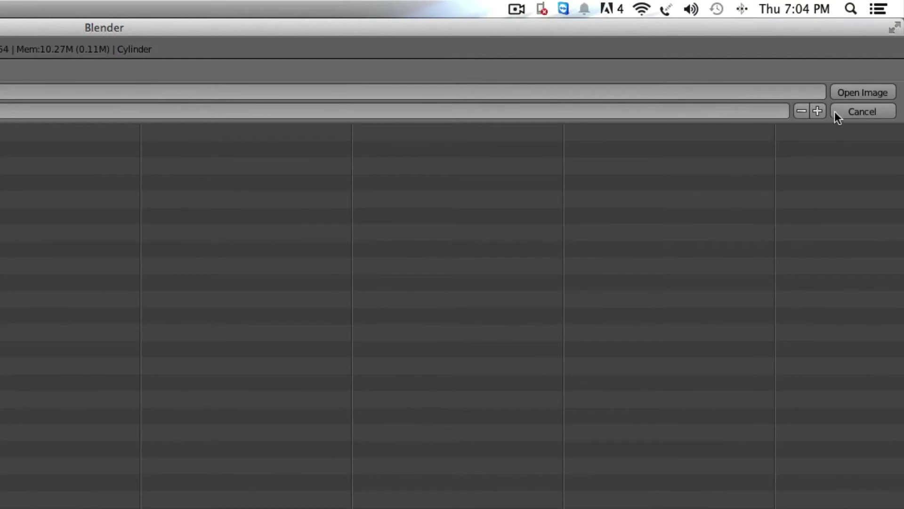
left_click(850, 92)
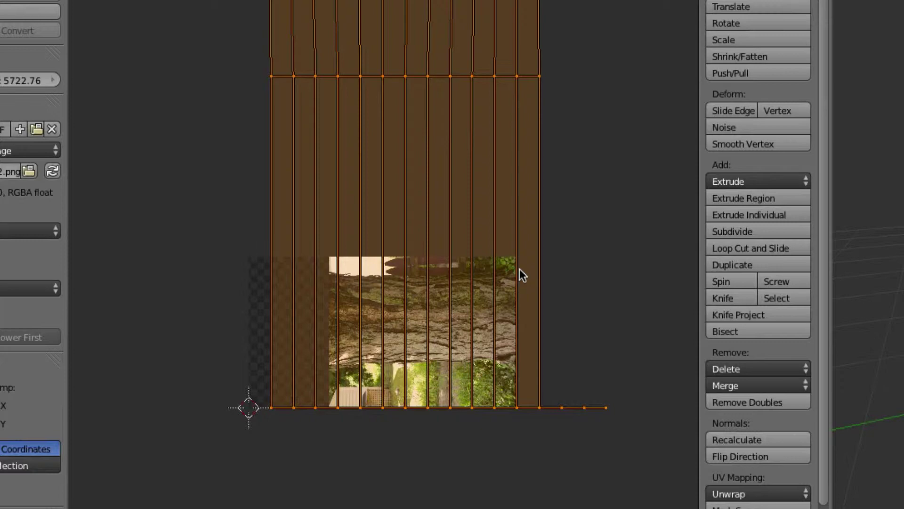
Scale down the column's whole UV layout and rotate it a quarter turn so it lies horizontally
key("s")
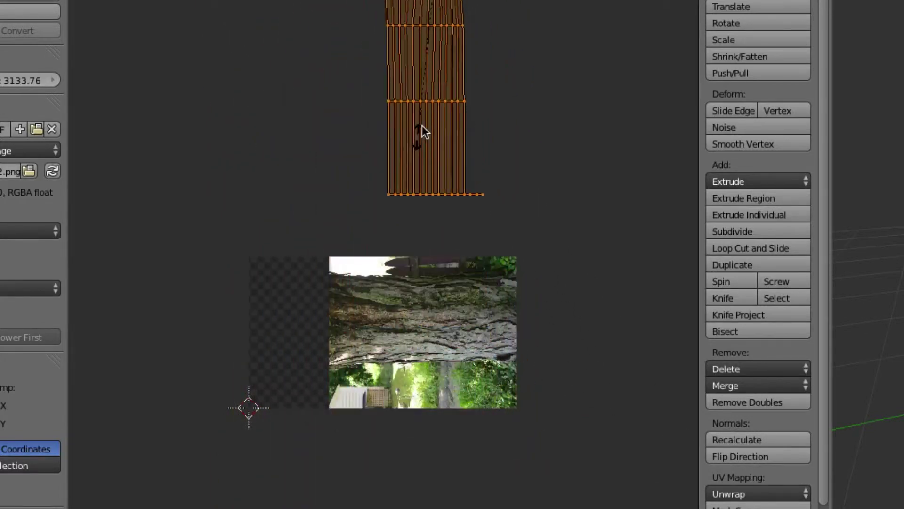
left_click(431, 109)
key("r")
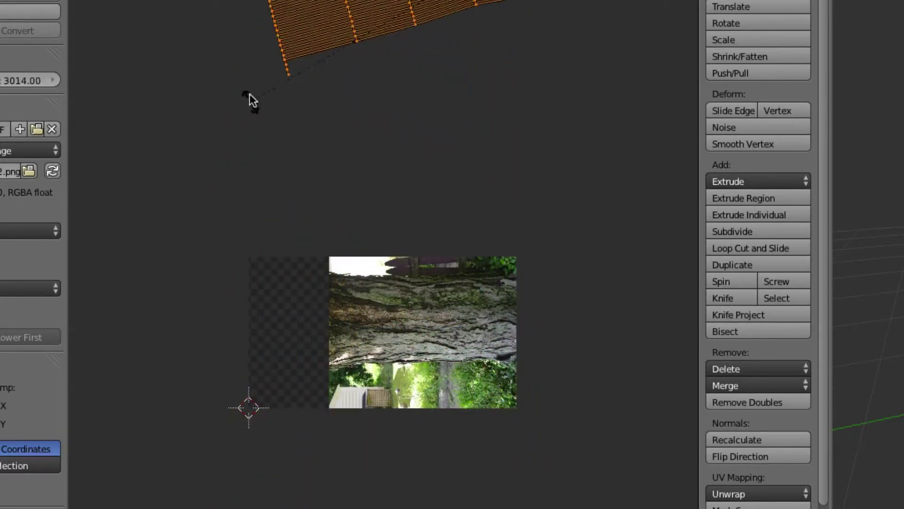
left_click(248, 41)
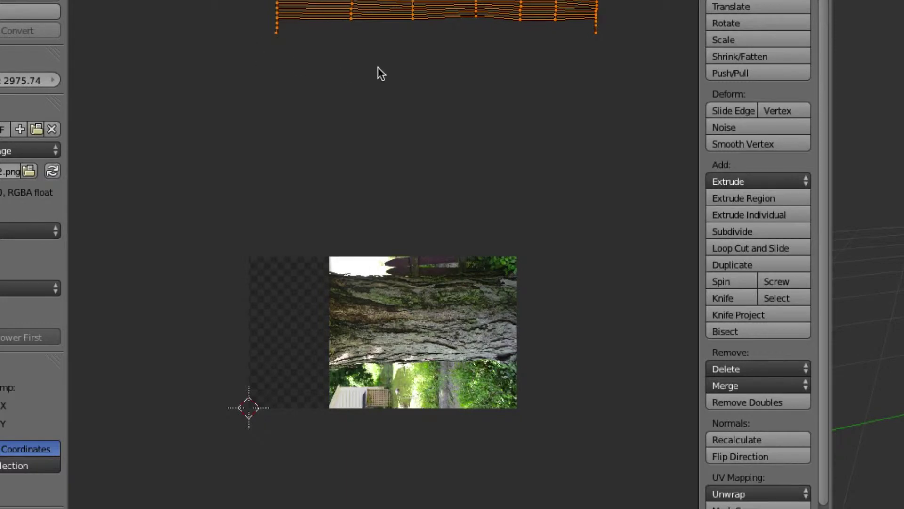
Move the UV layout down onto the bark area of the trunk image
key("g")
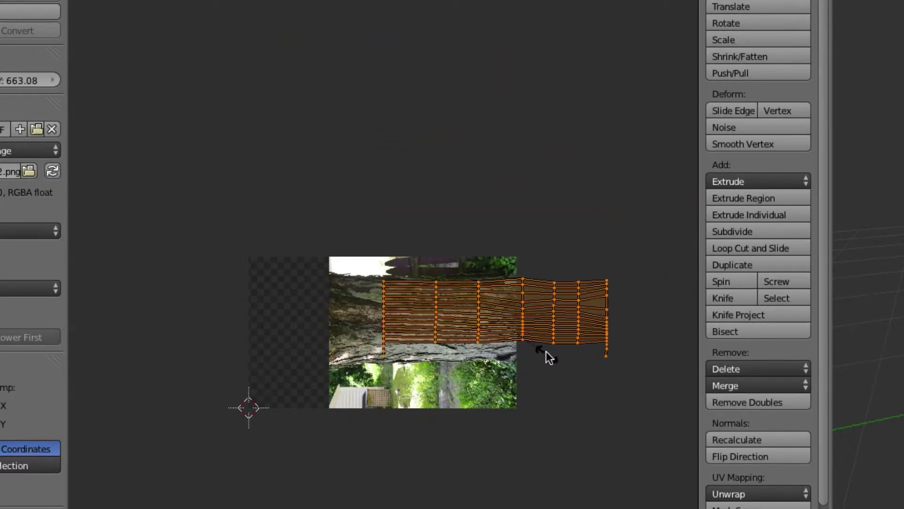
left_click(534, 344)
key("g")
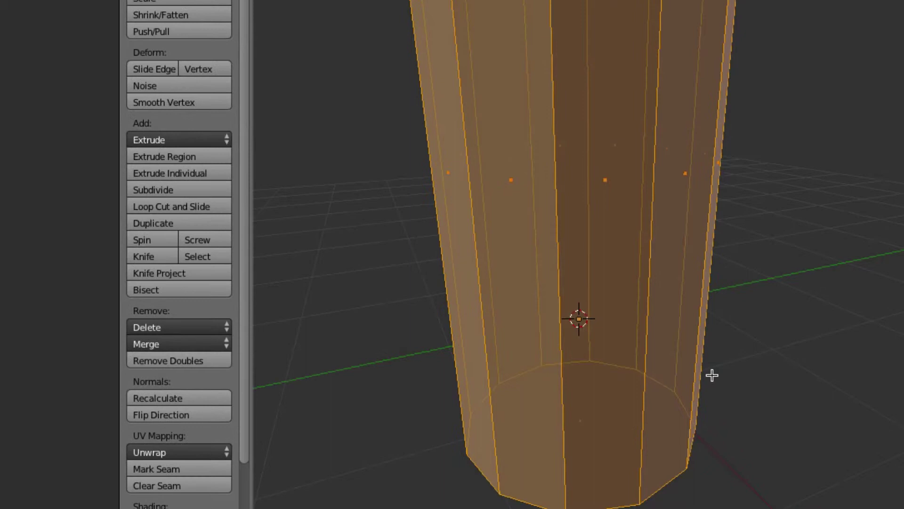
Return the column to Object Mode and select the lamp beside it
scroll(712, 374, "up", 3)
scroll(712, 374, "down", 8)
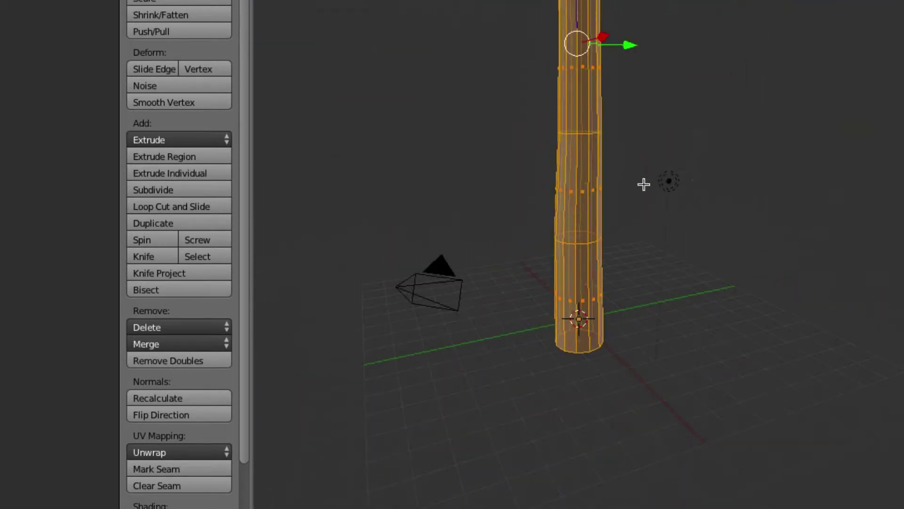
right_click(670, 183)
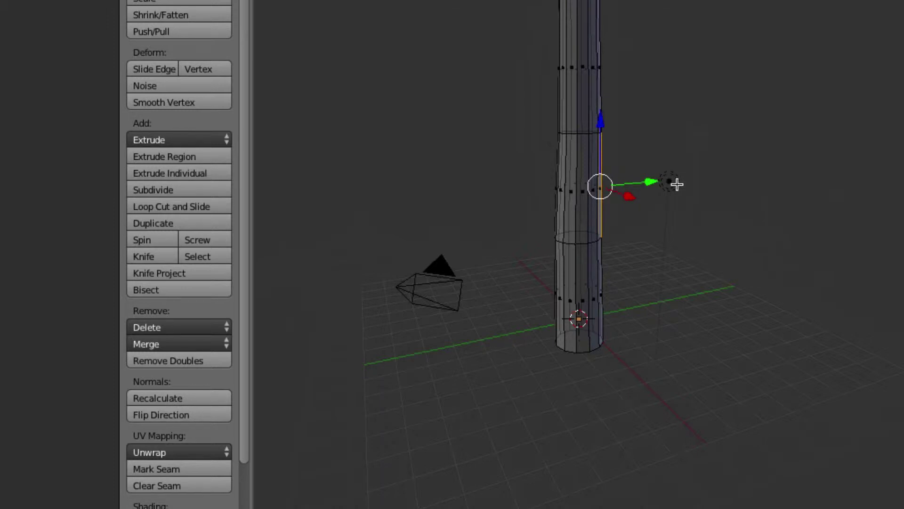
key("Tab")
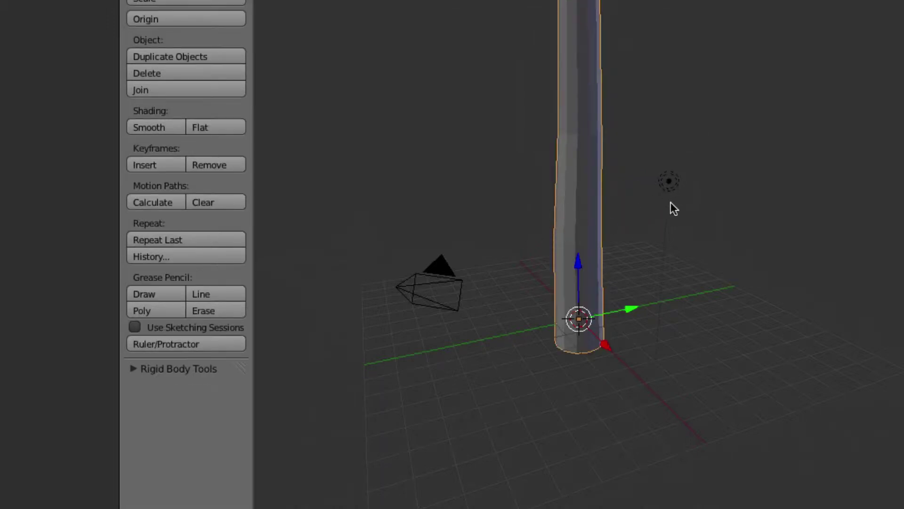
right_click(669, 183)
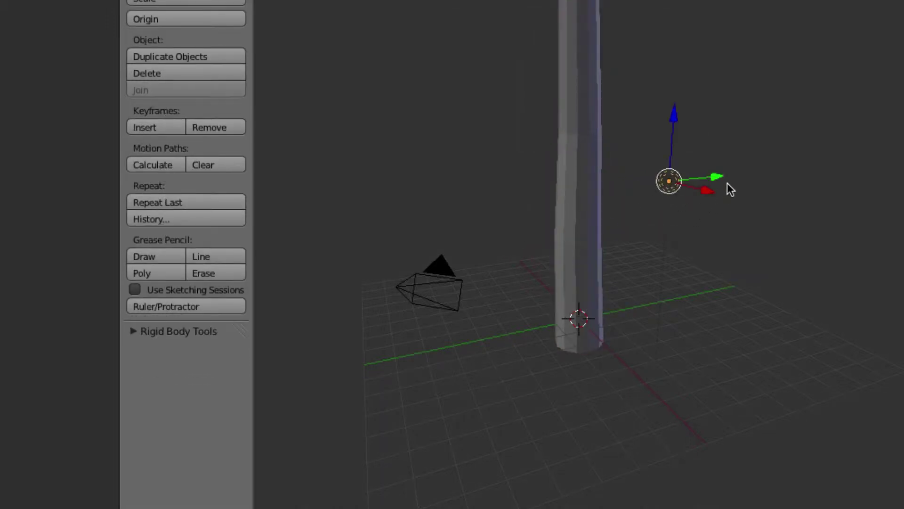
key("shift+f")
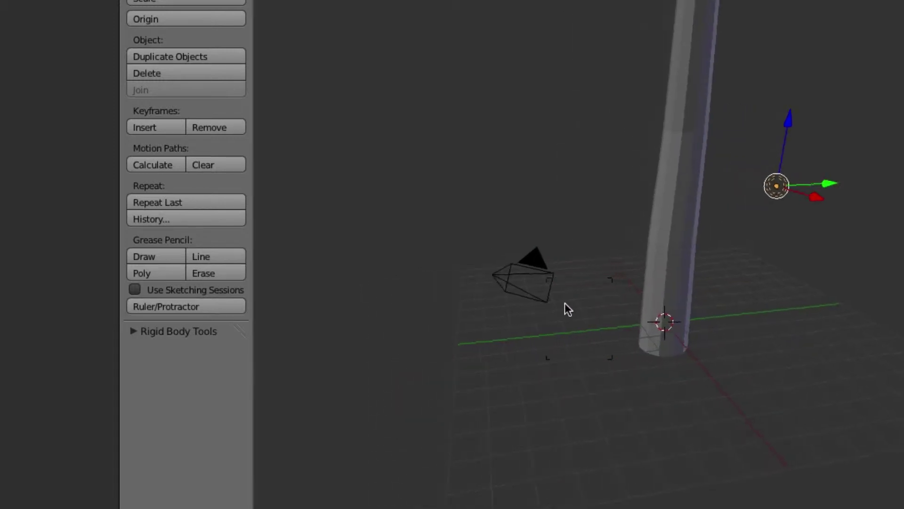
scroll(596, 301, "down", 3)
right_click(592, 302)
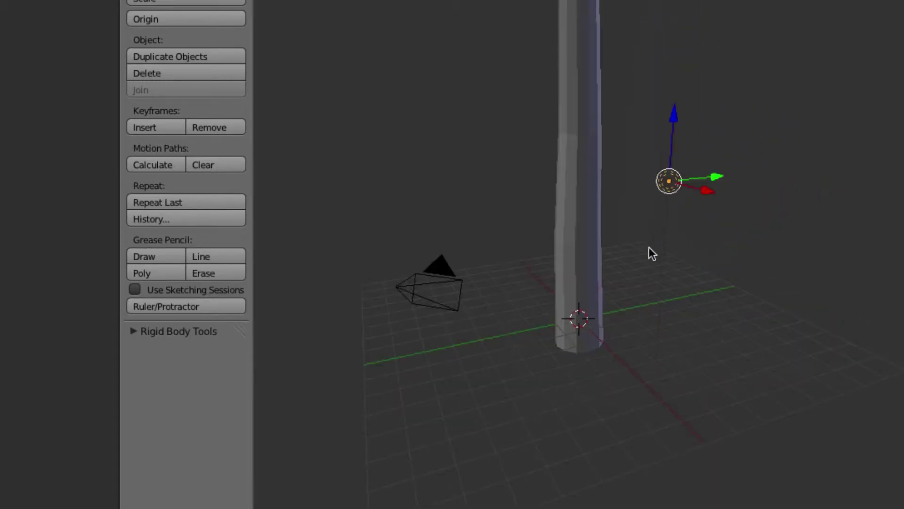
Duplicate the lamp twice, placing one copy above the camera and the other close to the trunk's lower part
key("ctrl+space")
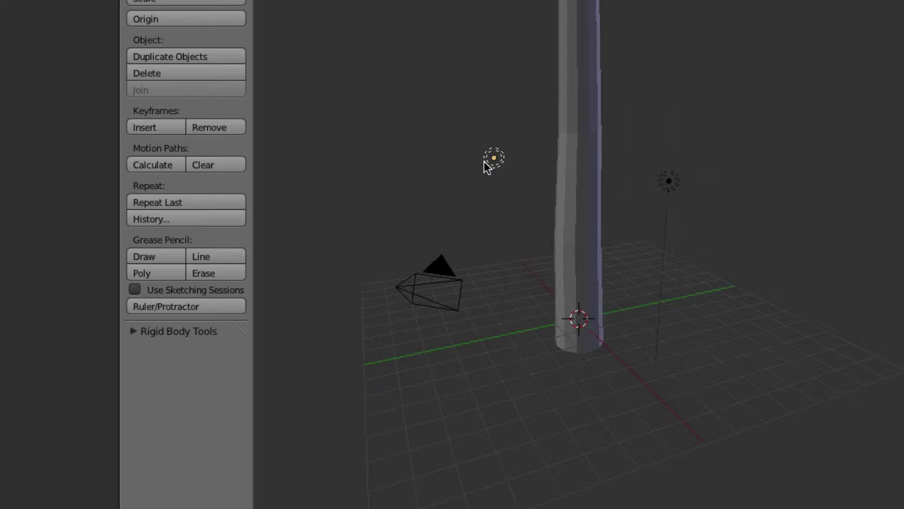
key("ctrl+space")
key("shift+d")
left_click(671, 347)
left_click_drag(637, 261, 632, 83)
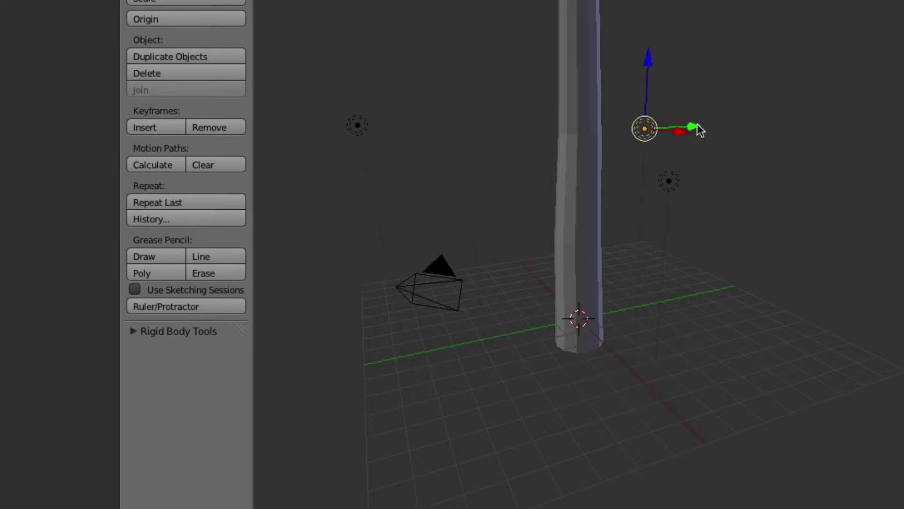
left_click_drag(697, 123, 679, 203)
left_click_drag(718, 143, 599, 155)
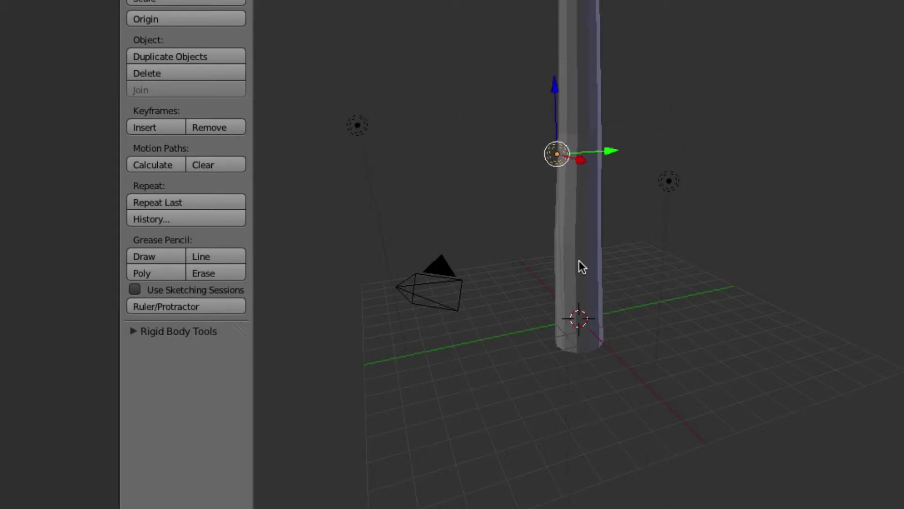
Duplicate the original lamp again, place the copy higher up near the trunk and shift it 3.504 along Y
right_click(683, 188)
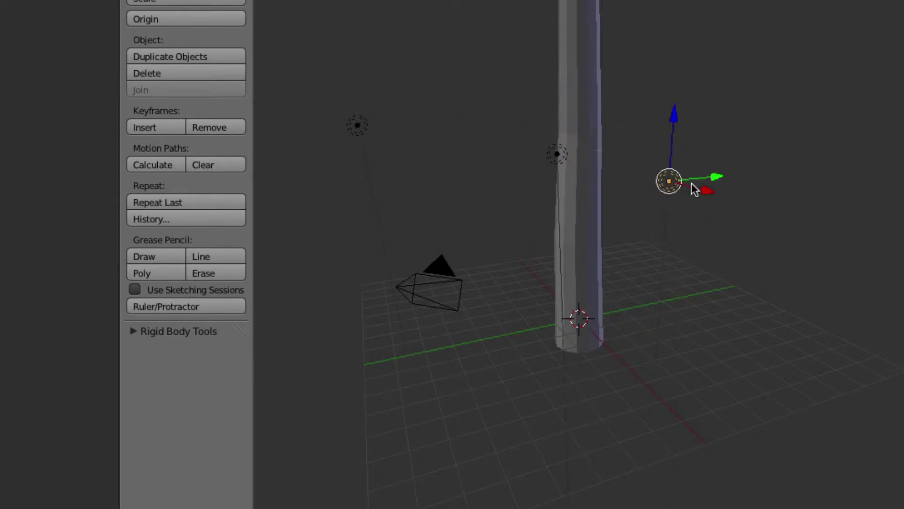
key("shift+d")
left_click(632, 1)
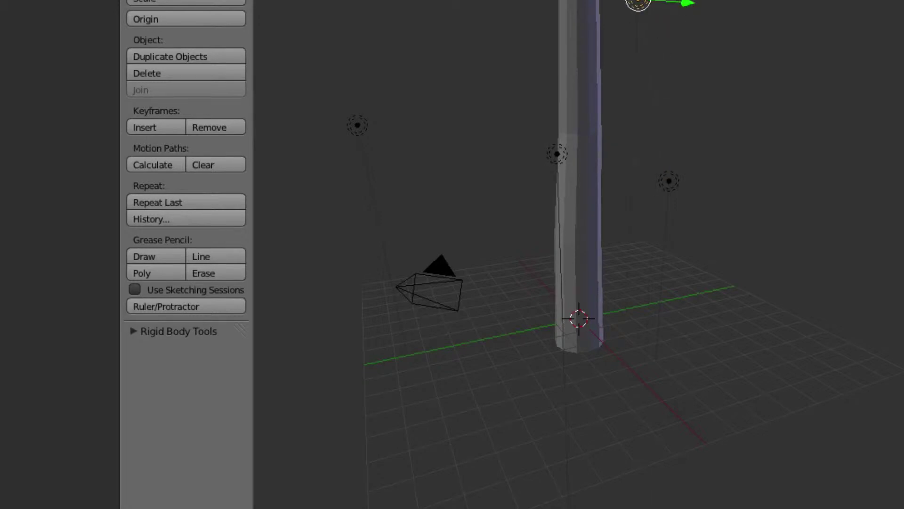
left_click_drag(664, 1, 682, 24)
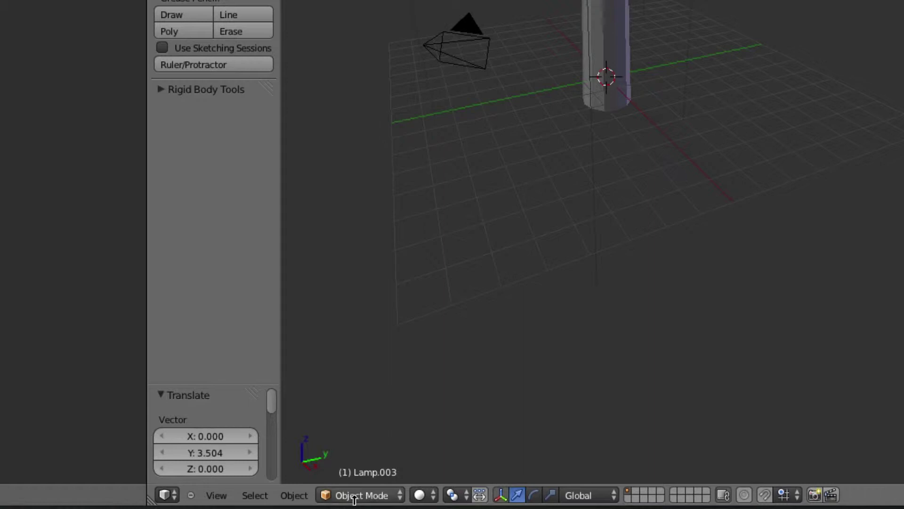
Set the 3D viewport shading to Texture and check the bark on the trunk
left_click(426, 497)
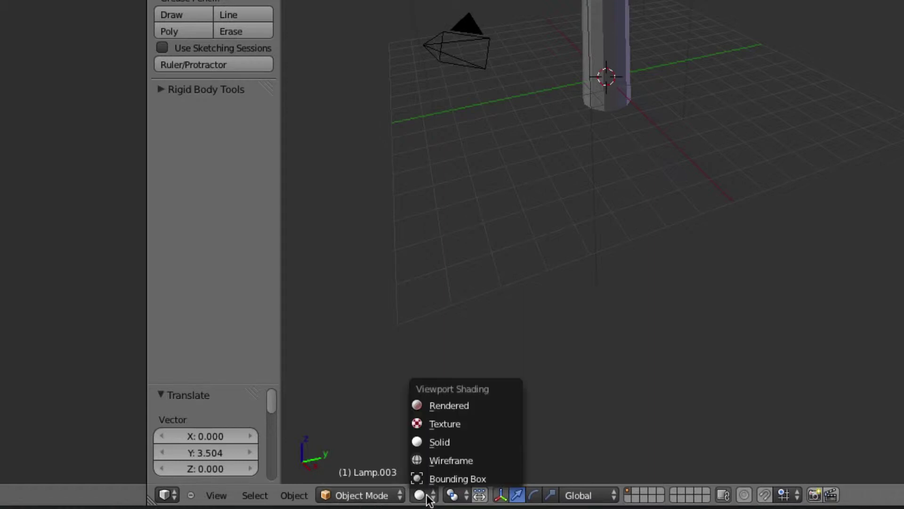
left_click(446, 423)
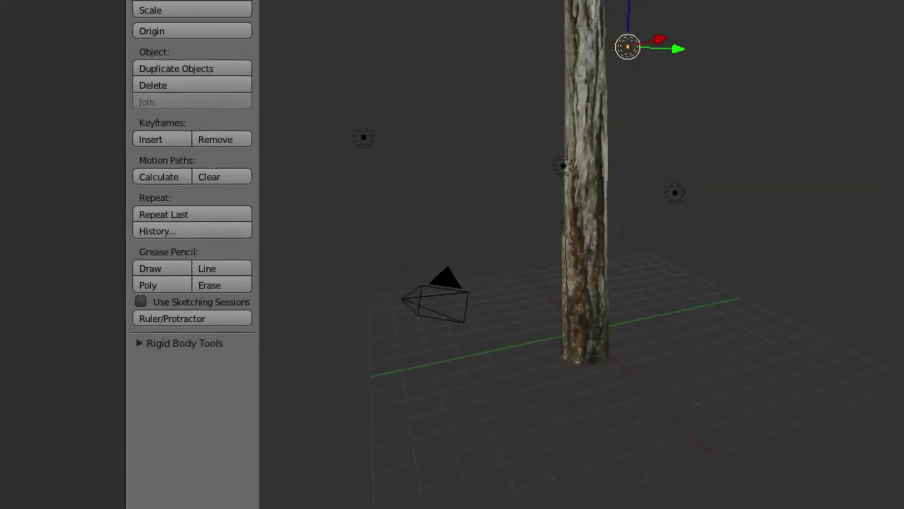
scroll(521, 483, "down", 6)
scroll(521, 482, "up", 6)
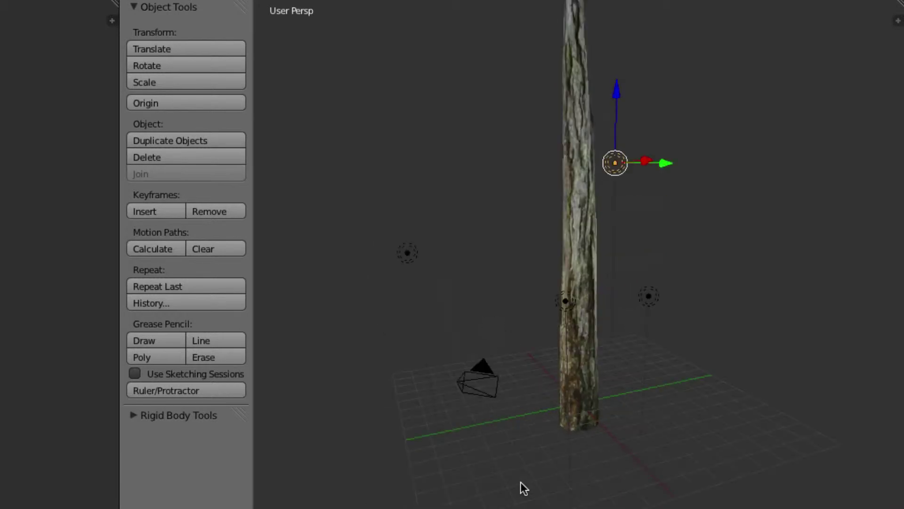
Examine the bark texture on the trunk from all sides and along its height up to the tip
middle_click_drag(524, 482, 524, 481)
key("KP_6")
key("KP_6")
key("KP_6")
key("KP_6")
key("KP_6")
key("KP_6")
key("KP_6")
key("KP_6")
key("KP_6")
key("KP_6")
key("KP_6")
key("KP_6")
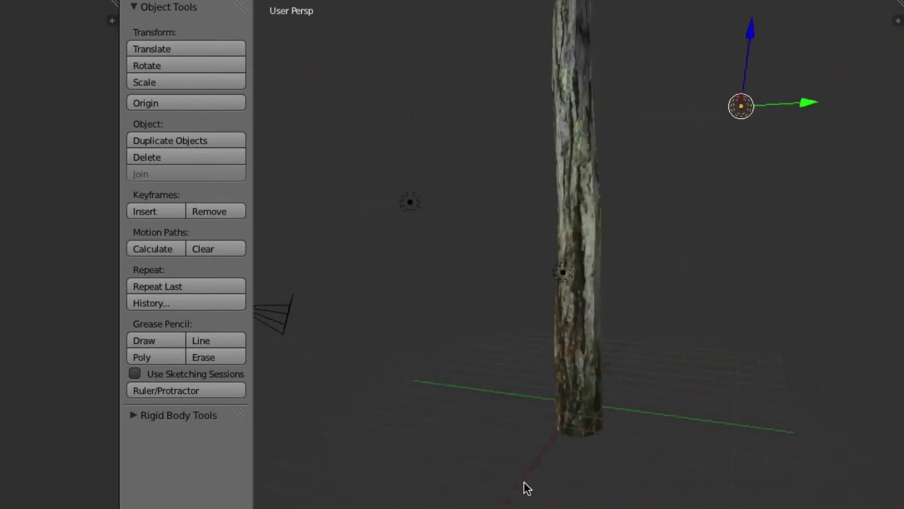
scroll(524, 482, "up", 11, "shift")
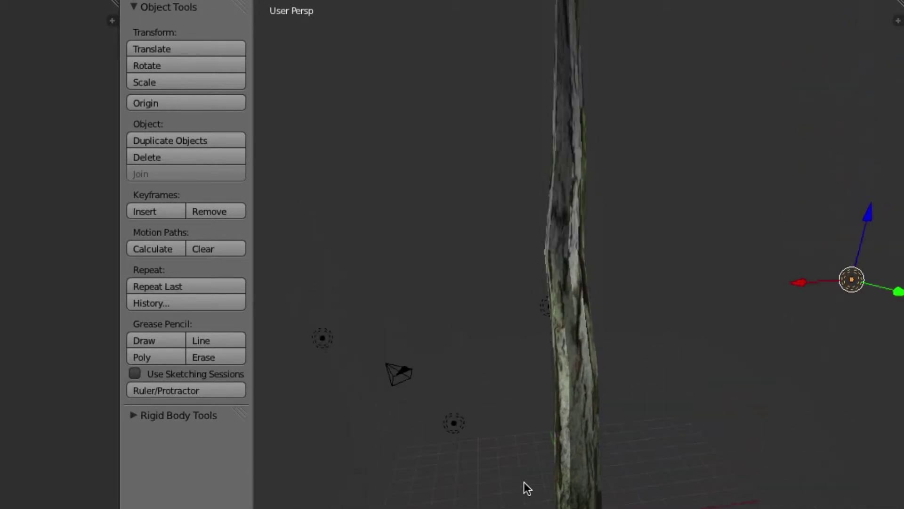
scroll(524, 482, "right", 10)
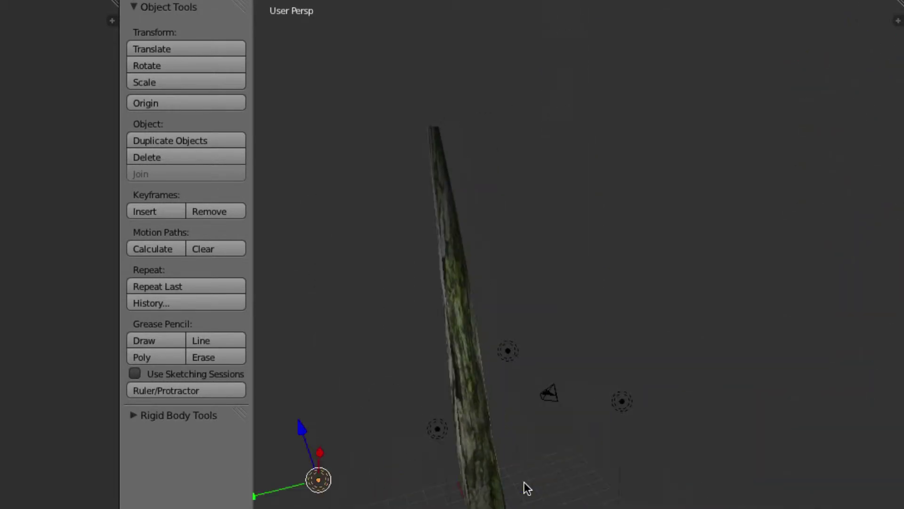
scroll(523, 482, "left", 14)
key("KP_6")
key("KP_6")
key("KP_6")
key("KP_6")
key("KP_6")
key("KP_6")
key("KP_6")
key("KP_6")
key("KP_6")
key("KP_6")
key("KP_6")
key("KP_6")
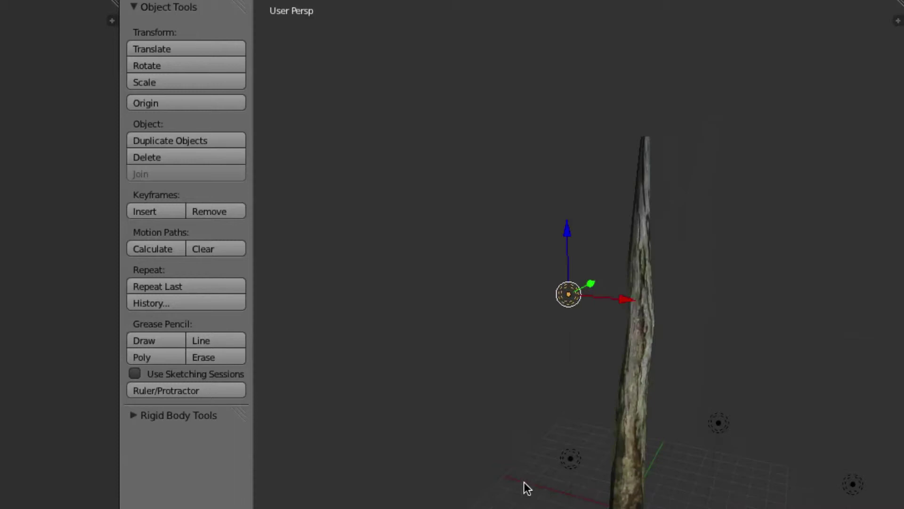
key("KP_4")
key("KP_4")
key("KP_4")
key("KP_4")
key("KP_4")
key("KP_4")
key("KP_4")
key("KP_4")
key("KP_4")
key("KP_4")
key("KP_4")
key("KP_4")
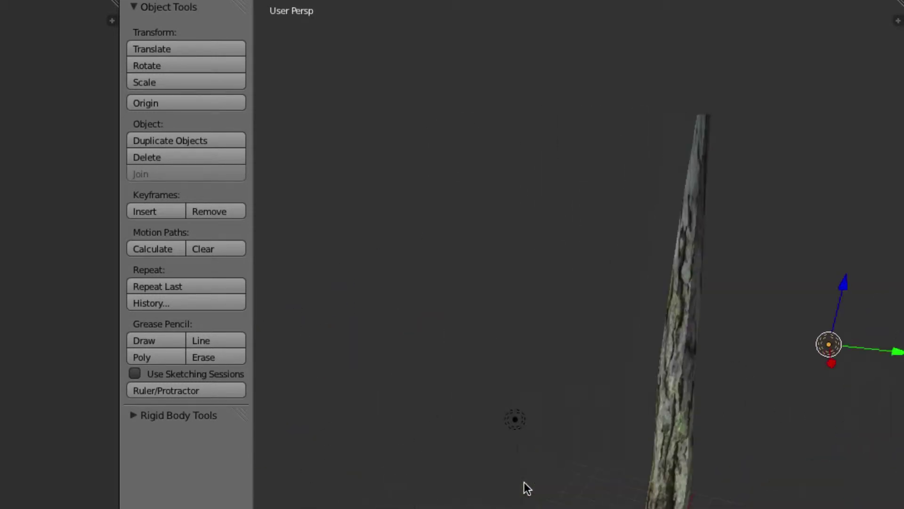
key("KP_6")
key("KP_6")
key("KP_6")
key("KP_6")
key("KP_6")
key("KP_6")
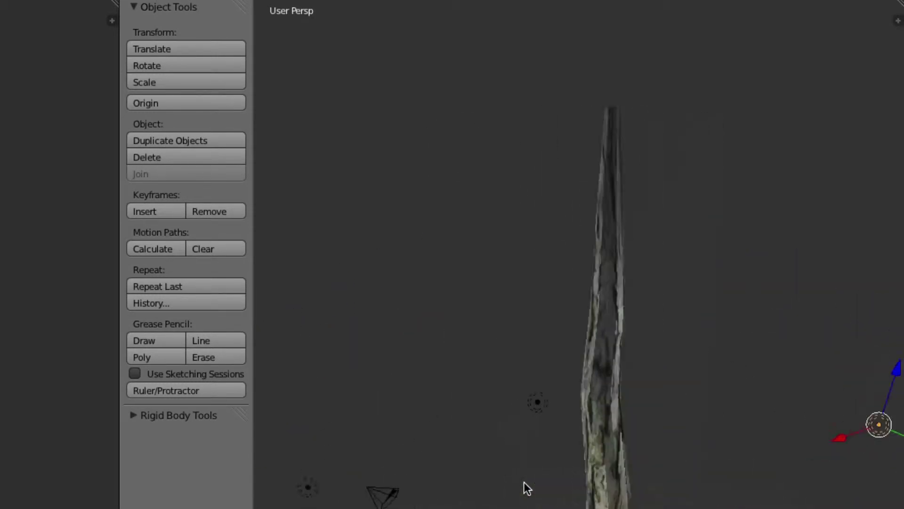
key("KP_6")
key("KP_6")
key("KP_6")
key("KP_6")
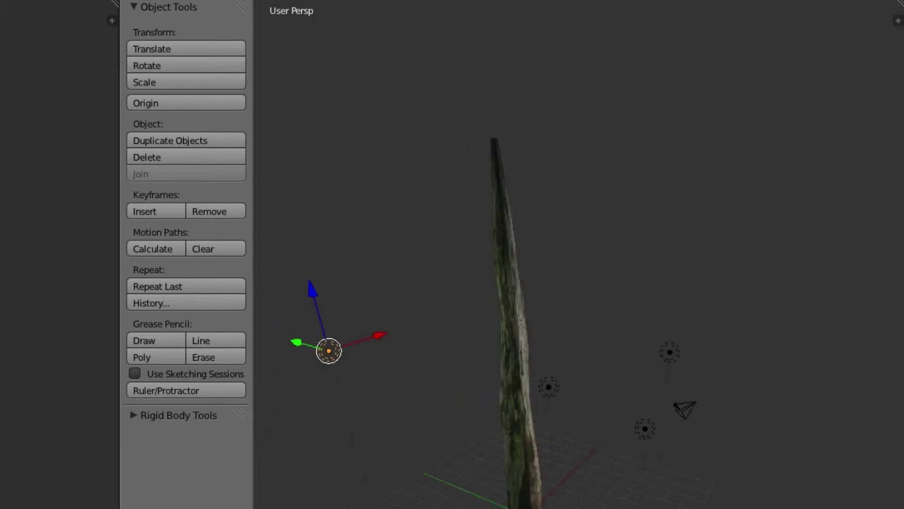
key("KP_6")
key("KP_6")
key("KP_6")
key("KP_6")
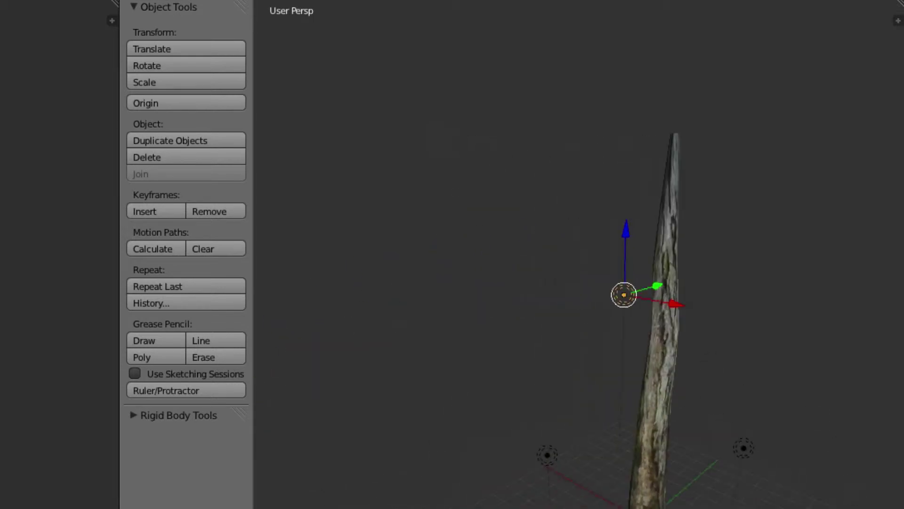
Select the trunk, duplicate it and place the copy right beside the original
right_click(665, 405)
scroll(553, 337, "down", 4)
scroll(553, 337, "up", 5)
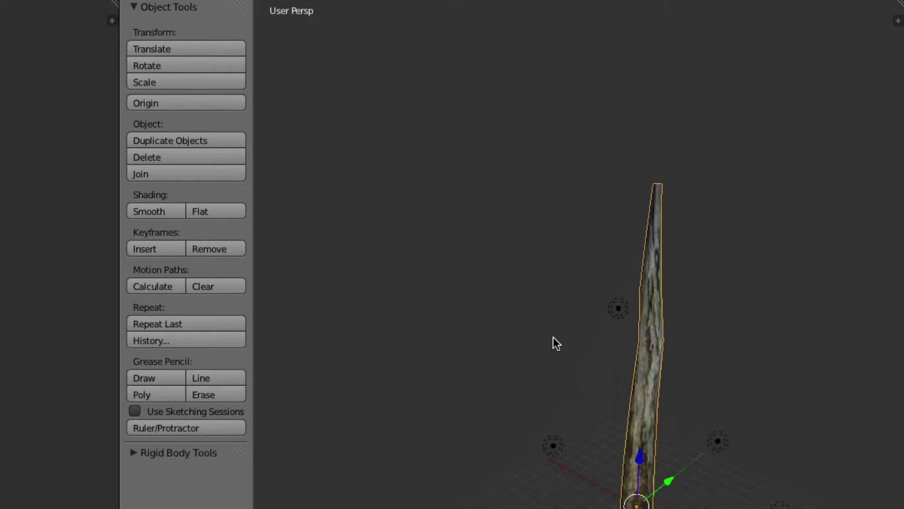
scroll(553, 337, "down", 5)
scroll(553, 338, "up", 3)
scroll(558, 337, "right", 10)
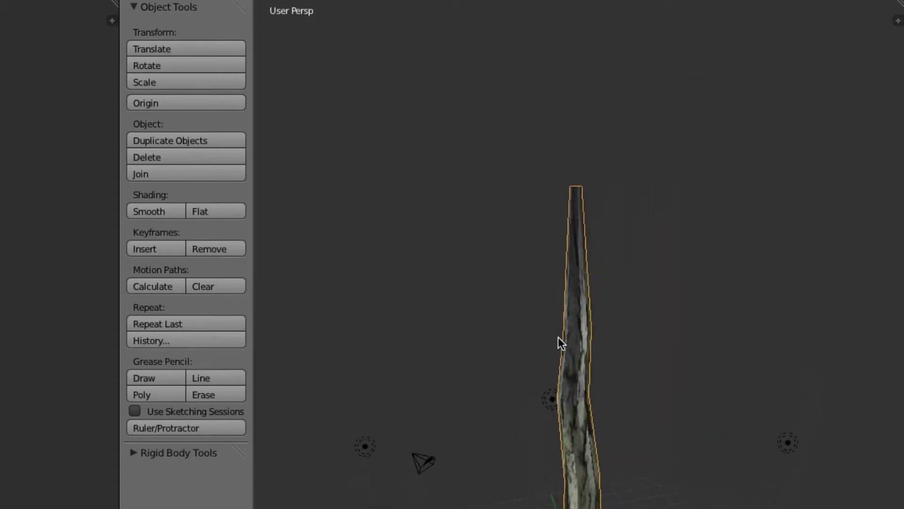
scroll(558, 337, "down", 9, "shift")
scroll(558, 337, "up", 9, "shift")
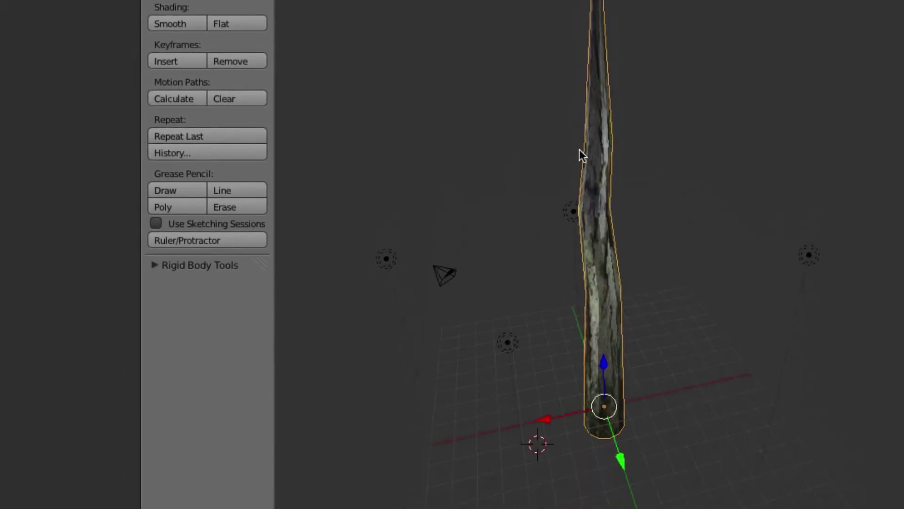
key("shift+d")
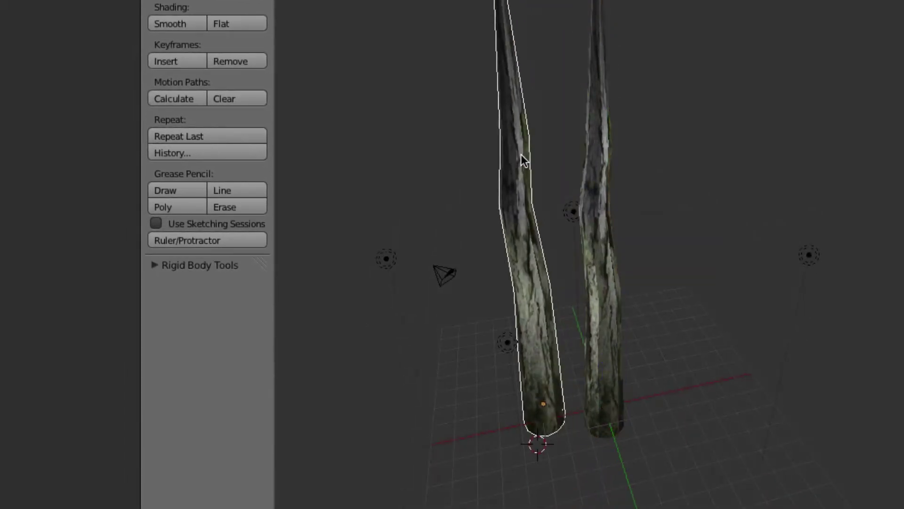
left_click(548, 154)
Scale the copied trunk down to branch size and raise it above the ground next to the trunk
key("s")
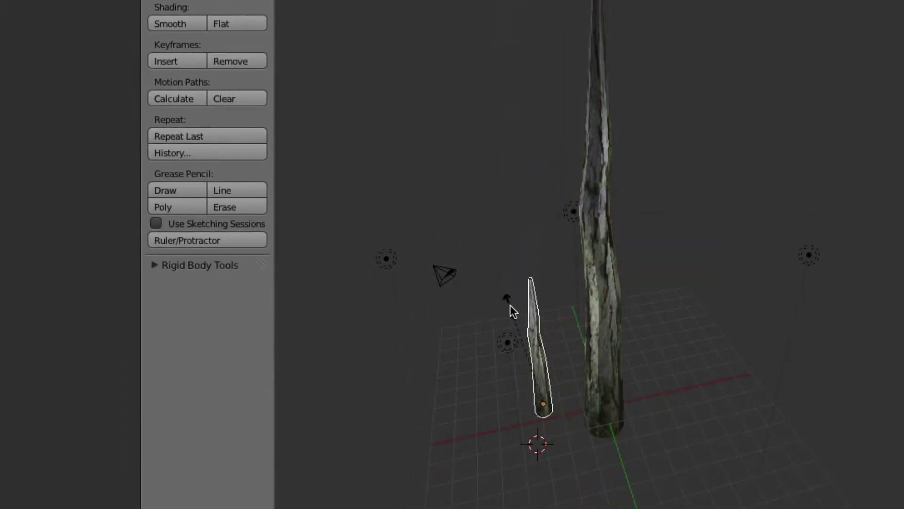
left_click(544, 311)
left_click_drag(539, 371, 559, 334)
scroll(566, 316, "up", 2)
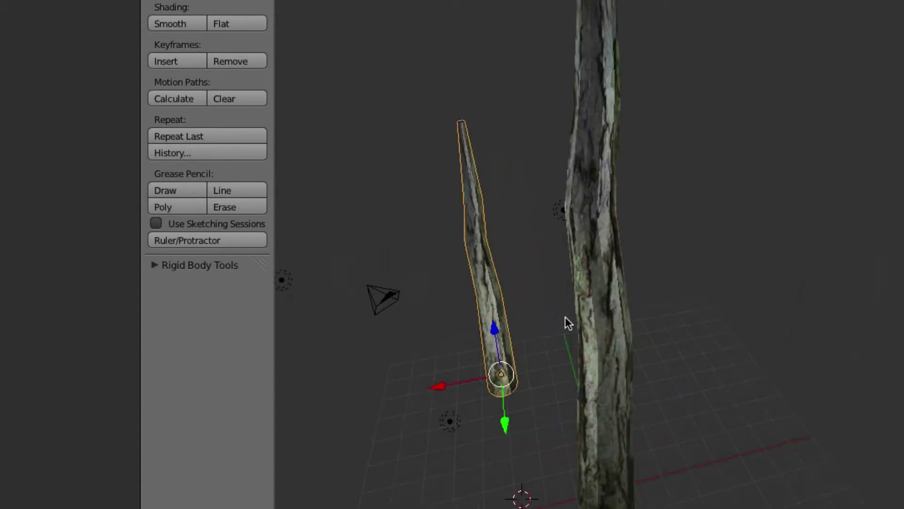
scroll(565, 316, "down", 1)
Shift the small copy along X and rotate it 90 degrees about the Y axis so it lies horizontally
scroll(566, 317, "down", 10, "shift")
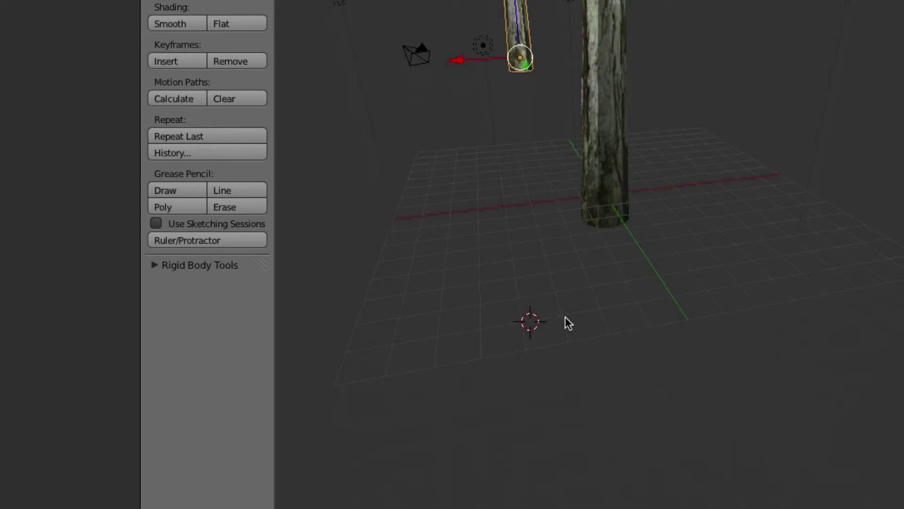
key("KP_2")
key("KP_2")
scroll(565, 317, "up", 2, "alt+shift")
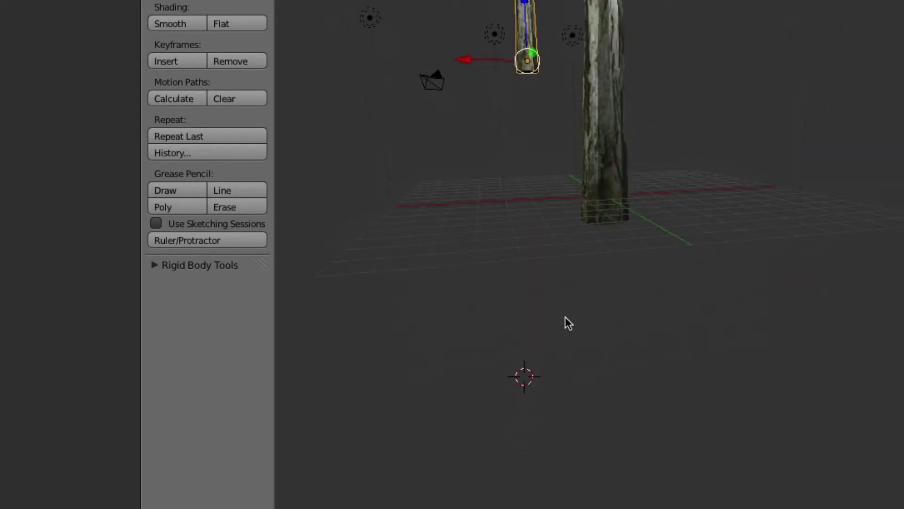
scroll(575, 262, "up", 1)
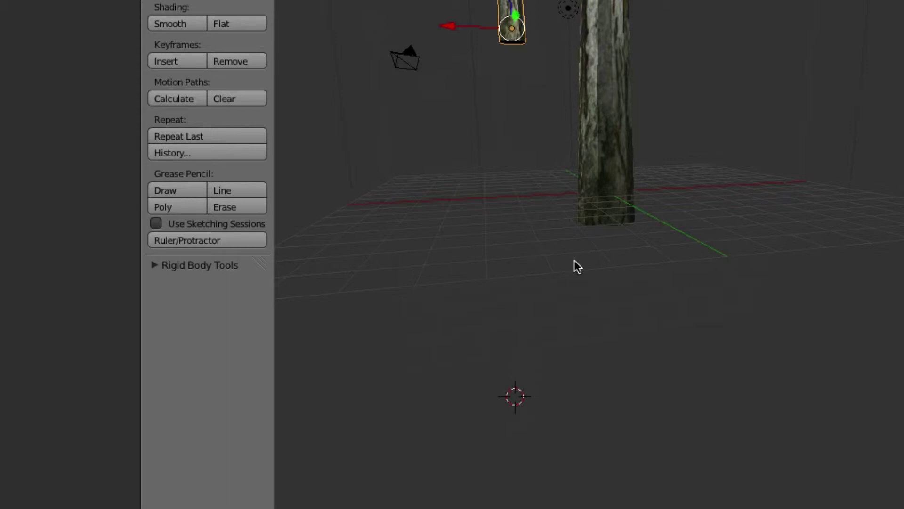
scroll(575, 260, "up", 5, "shift")
left_click_drag(451, 139, 471, 139)
key("s")
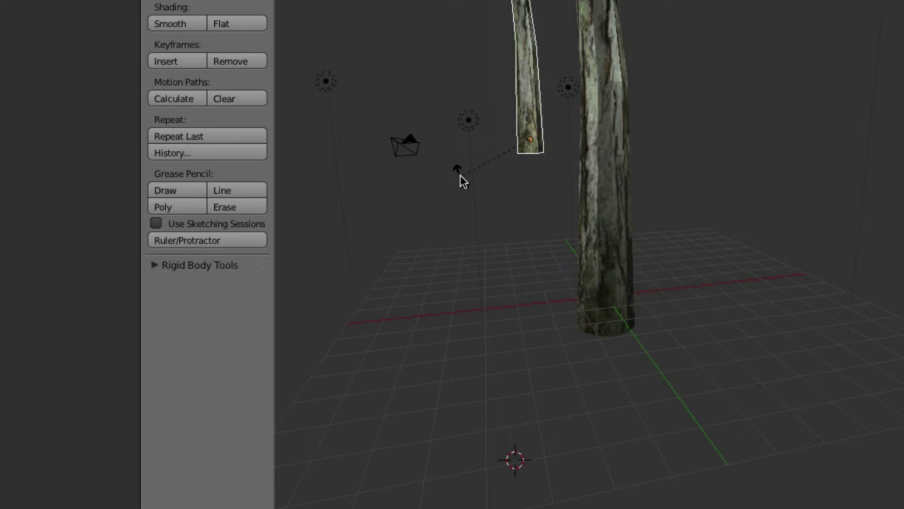
type("y")
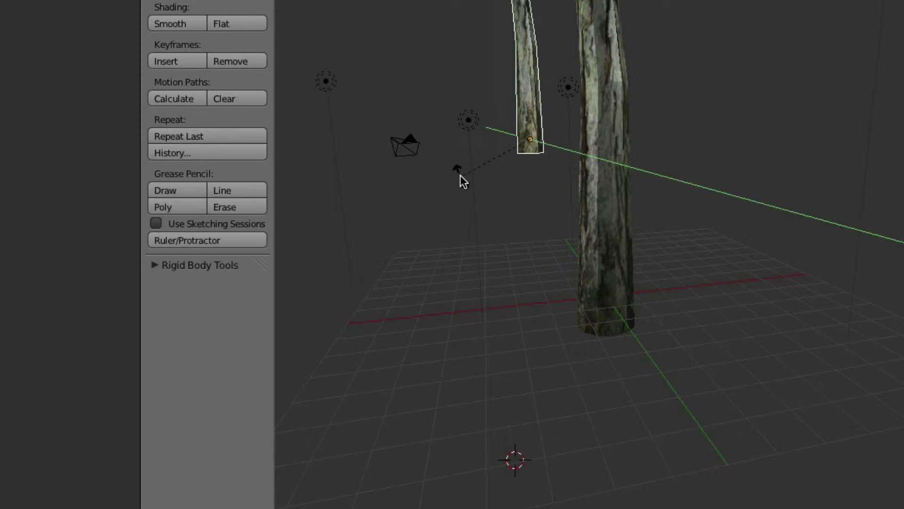
type("90")
key("Return")
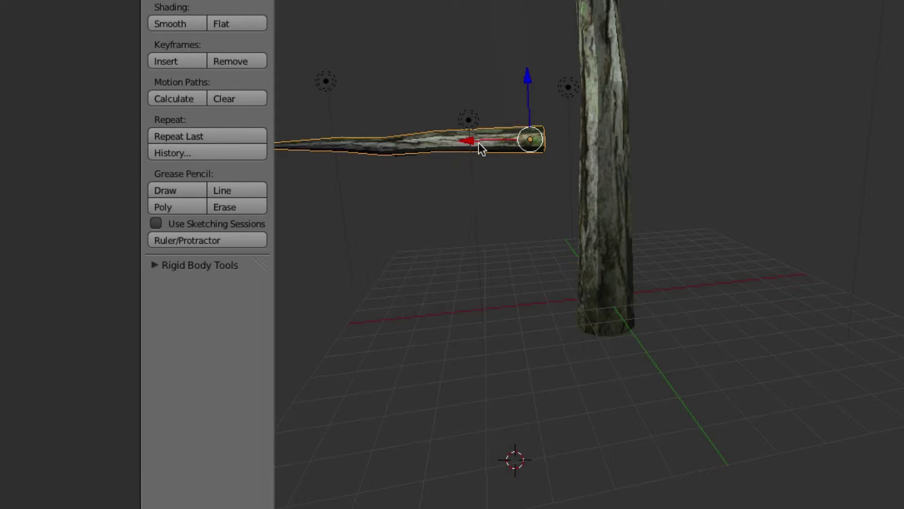
Tilt the branch slightly upward and move it along X and Y until its base sinks into the trunk
key("r")
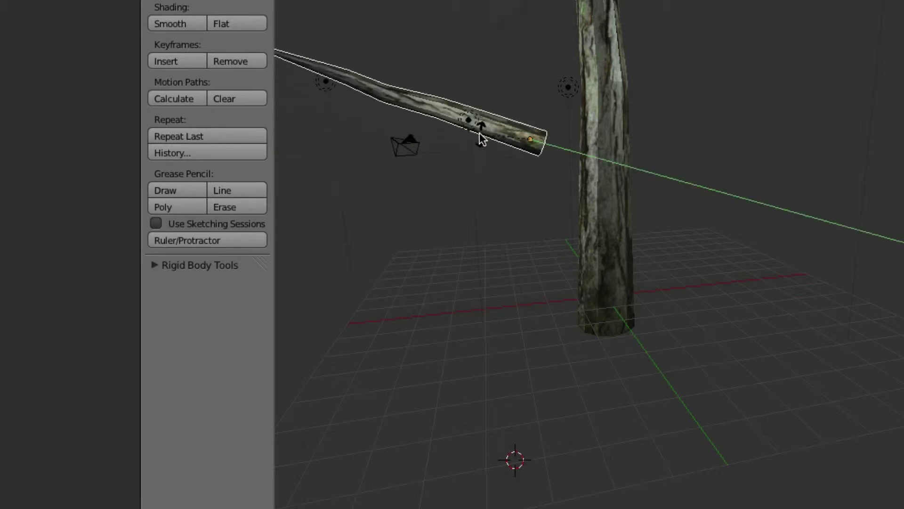
left_click(503, 146)
left_click_drag(477, 141, 535, 130)
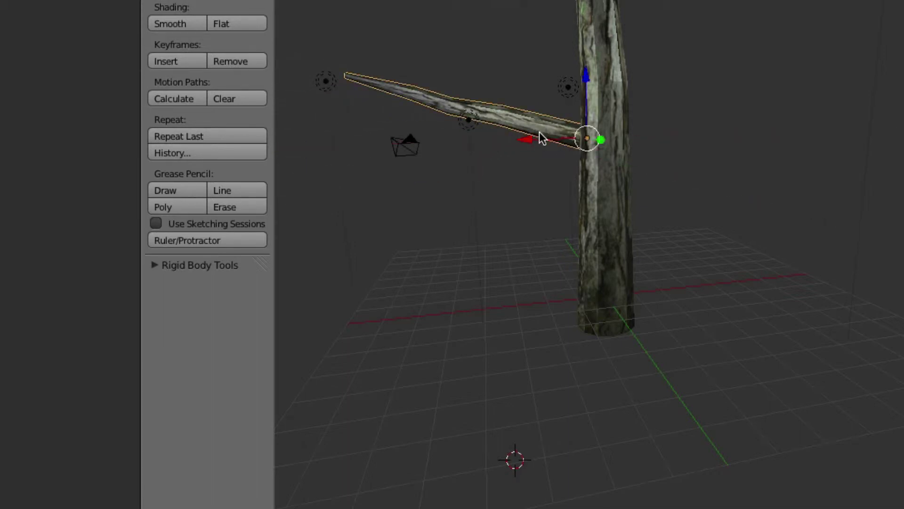
left_click_drag(597, 140, 615, 148)
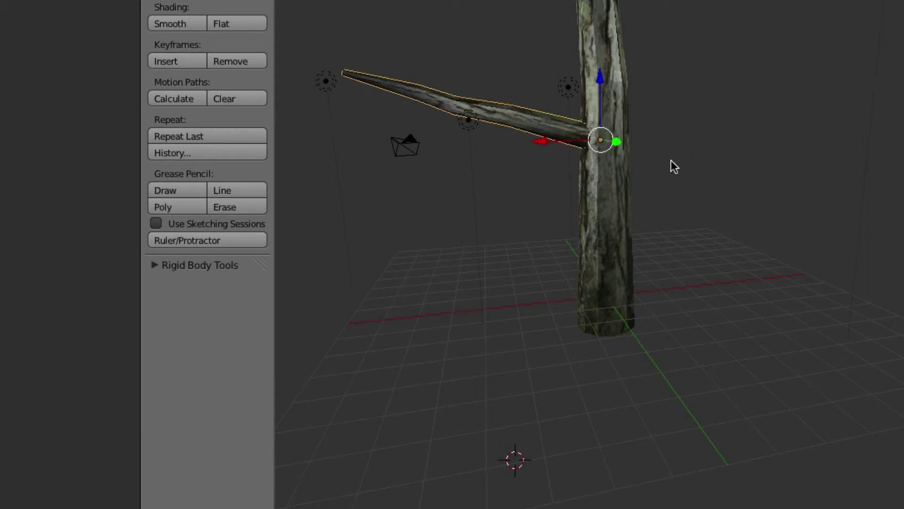
Duplicate the branch, place the copy higher on the trunk, rotate it and shift its base into the trunk
key("shift+d")
left_click(646, 50)
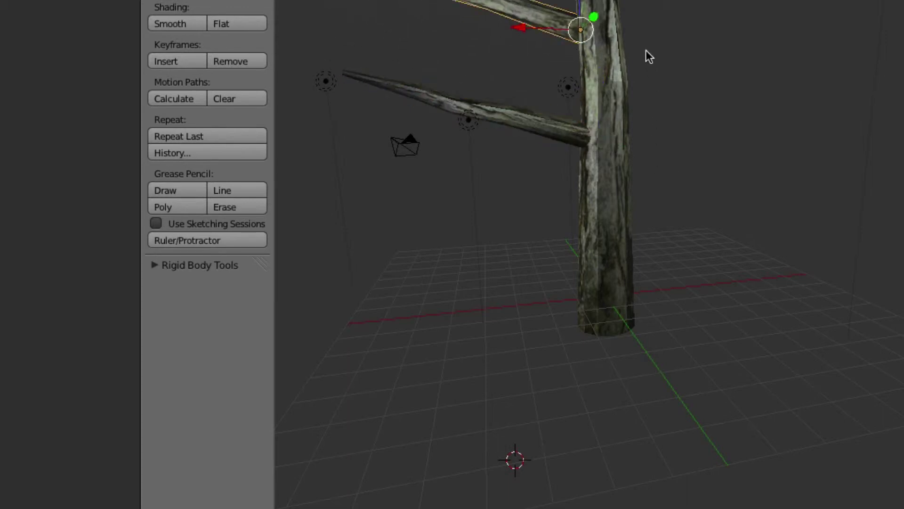
key("r")
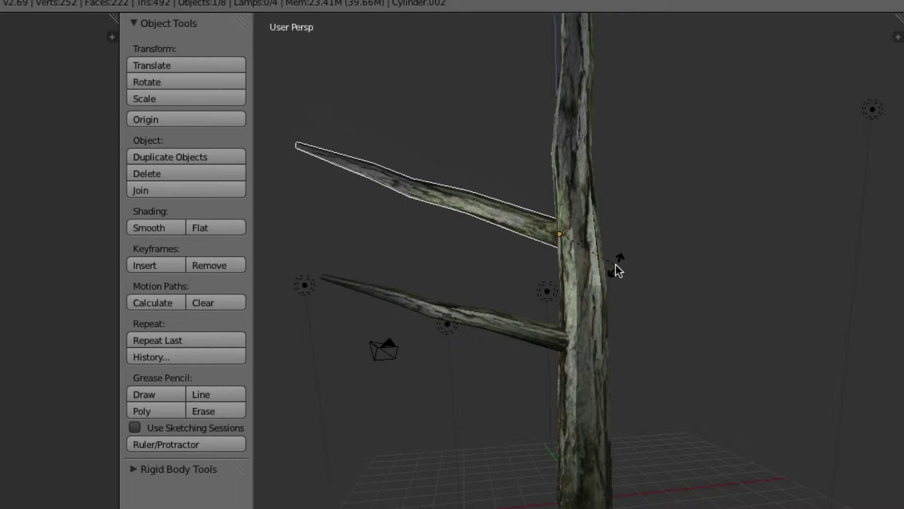
left_click(706, 235)
left_click_drag(502, 228, 535, 228)
middle_click_drag(535, 229, 640, 227)
left_click_drag(640, 227, 589, 239)
middle_click_drag(588, 239, 627, 223)
Duplicate the upper branch upward along Z, rotate the copy about Z and move it along X against the trunk
key("shift+d")
key("z")
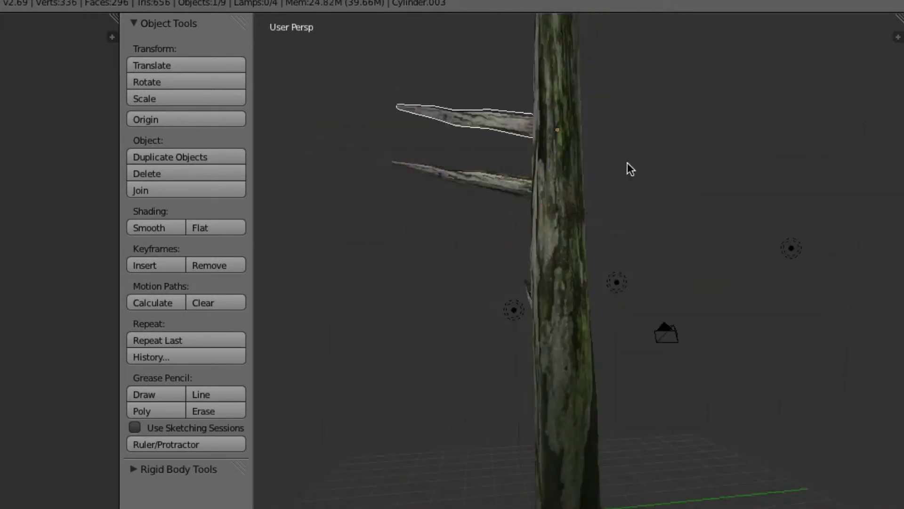
left_click(627, 113)
key("r")
middle_click_drag(636, 56, 631, 283, "shift")
key("r")
key("z")
key("g")
key("x")
middle_click_drag(518, 301, 728, 335)
left_click(589, 331)
Duplicate the newest branch upward along Z, scale the copy down and rotate it about Y
key("shift+d")
key("z")
left_click(669, 221)
key("s")
left_click(612, 210)
key("r")
key("y")
left_click(570, 228)
Move the small top branch along X and Y so that its base sits inside the trunk
middle_click_drag(569, 228, 550, 196)
key("g")
key("x")
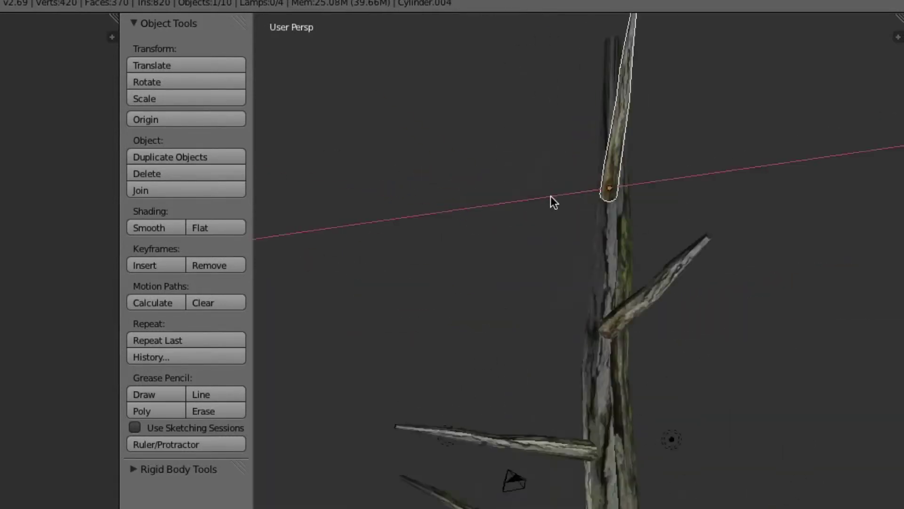
left_click(552, 195)
key("g")
key("y")
left_click(616, 204)
scroll(656, 215, "up", 4)
scroll(651, 214, "down", 2)
Duplicate the small top branch along Z and rotate the copy about Z to the opposite side of the trunk
middle_click_drag(651, 215, 558, 198)
key("shift+d")
key("z")
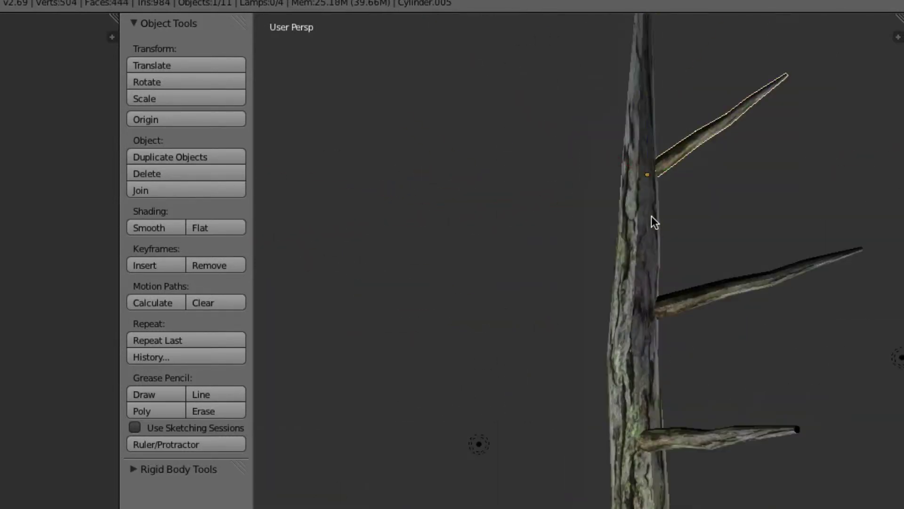
left_click(646, 244)
key("r")
key("z")
left_click(672, 136)
scroll(672, 137, "up", 1)
Duplicate the middle branch, rotate the copy about Z to the opposite side, lower it slightly and tilt it about Y
right_click(711, 272)
key("shift+d")
key("r")
key("z")
left_click(687, 255)
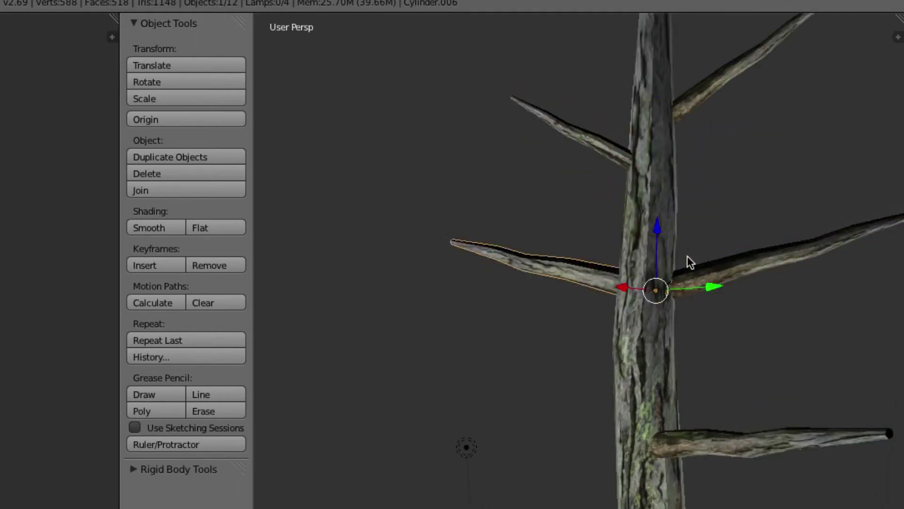
key("g")
left_click(679, 285)
key("r")
key("y")
left_click(716, 321)
Duplicate the lower branch upward along Z and rotate the copy about Z and X to point another way
right_click(712, 430)
key("shift+d")
key("z")
key("shift+d")
key("r")
key("z")
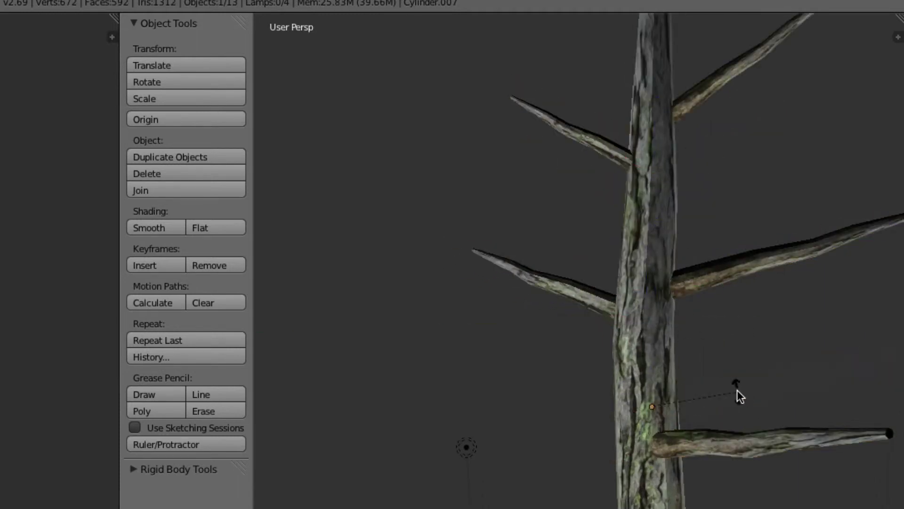
left_click(675, 374)
key("r")
key("x")
left_click(752, 403)
Add another copy of this branch, move it along Z on the trunk and rotate it about Z to another side
middle_click_drag(752, 403, 605, 500)
key("g")
key("z")
left_click(605, 499)
key("r")
key("z")
left_click(605, 502)
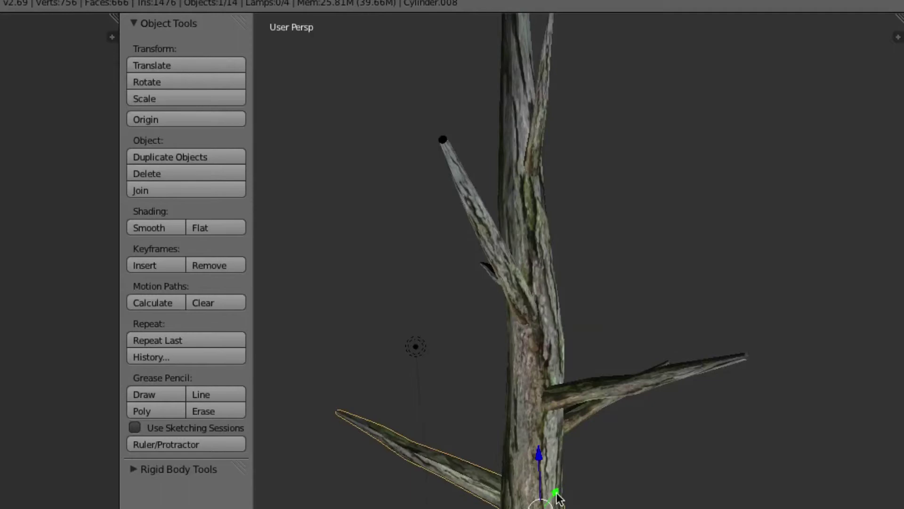
Duplicate the selected lower branch, move the copy up the trunk along Z and rotate it about X
scroll(613, 494, "up", 1)
key("shift+d")
key("z")
left_click(612, 358)
key("r")
key("x")
left_click(660, 386)
scroll(661, 386, "down", 4)
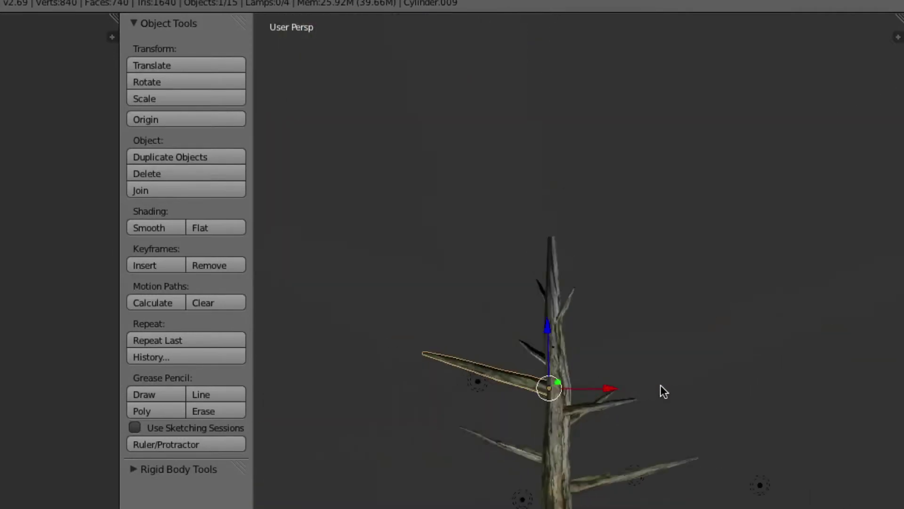
Duplicate this branch up to the upper trunk along Z, scale the copy down and rotate it about Z
scroll(661, 385, "up", 3)
middle_click_drag(674, 391, 622, 372)
left_click_drag(623, 372, 612, 375)
middle_click_drag(612, 375, 589, 372)
key("shift+d")
key("z")
left_click(638, 192)
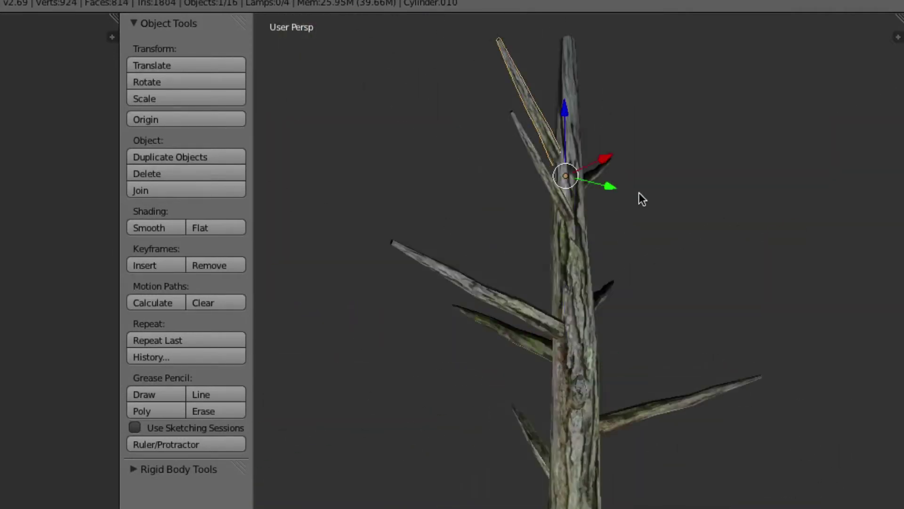
key("s")
left_click(614, 186)
key("r")
key("z")
left_click(556, 185)
scroll(574, 301, "down", 5)
scroll(575, 302, "up", 4)
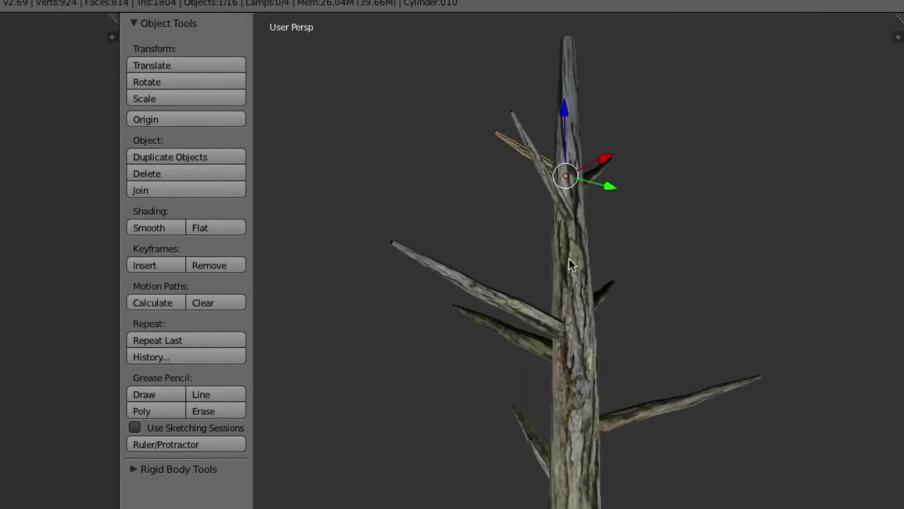
Duplicate the small upper branch, resize the copy, rotate it about Z to the opposite side and position it lower along Z
key("shift+d")
key("z")
left_click(569, 318)
key("s")
left_click(540, 210)
key("r")
key("z")
left_click(593, 336)
key("g")
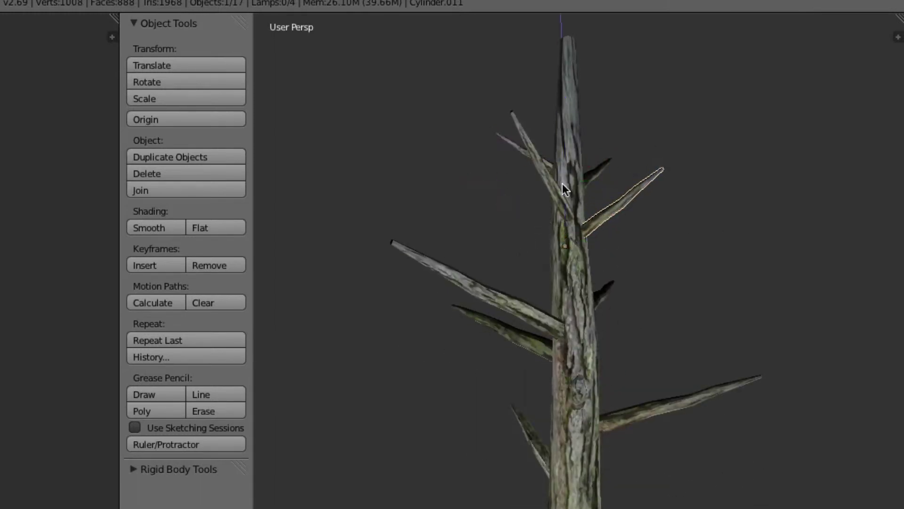
left_click(566, 203)
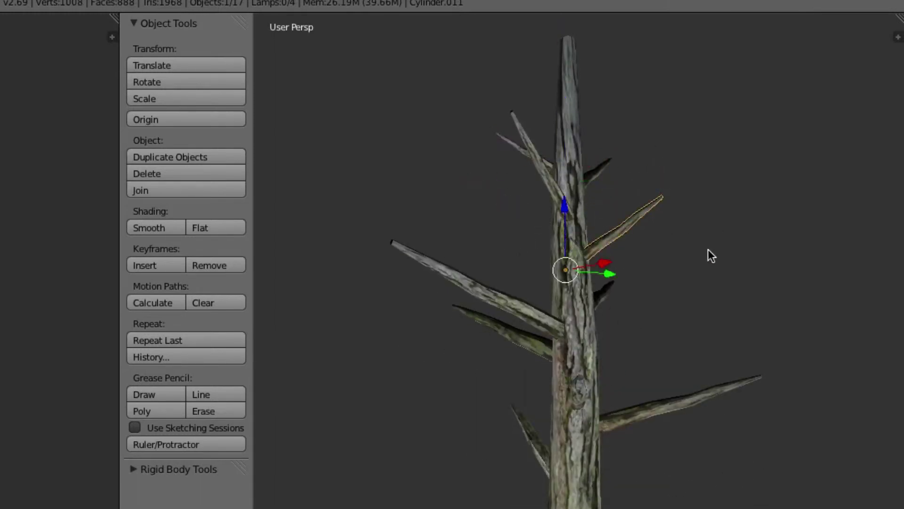
Examine the branches from all around the tree to check how each one joins the trunk
scroll(730, 267, "up", 3)
key("KP_4")
key("KP_4")
key("KP_4")
key("KP_4")
key("KP_4")
key("KP_4")
key("KP_4")
key("KP_4")
key("KP_4")
key("KP_4")
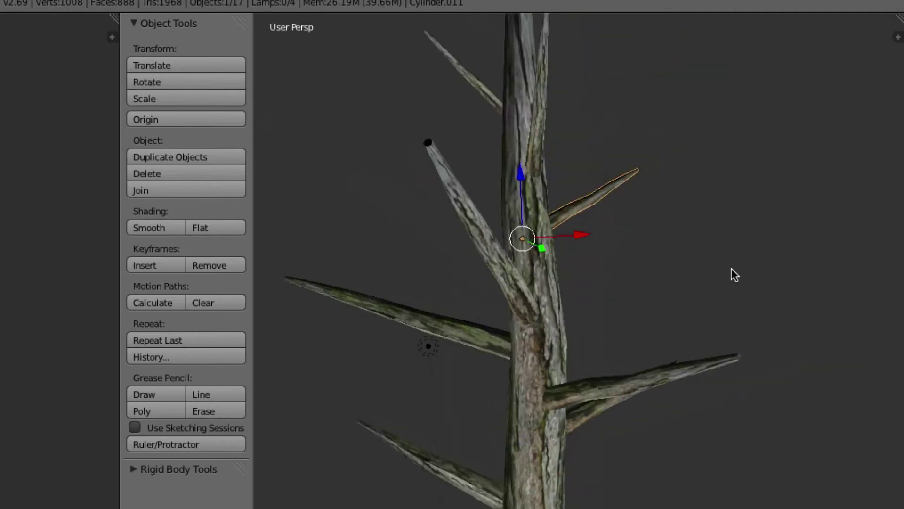
key("KP_4")
key("KP_4")
key("KP_4")
key("KP_4")
key("KP_4")
key("KP_4")
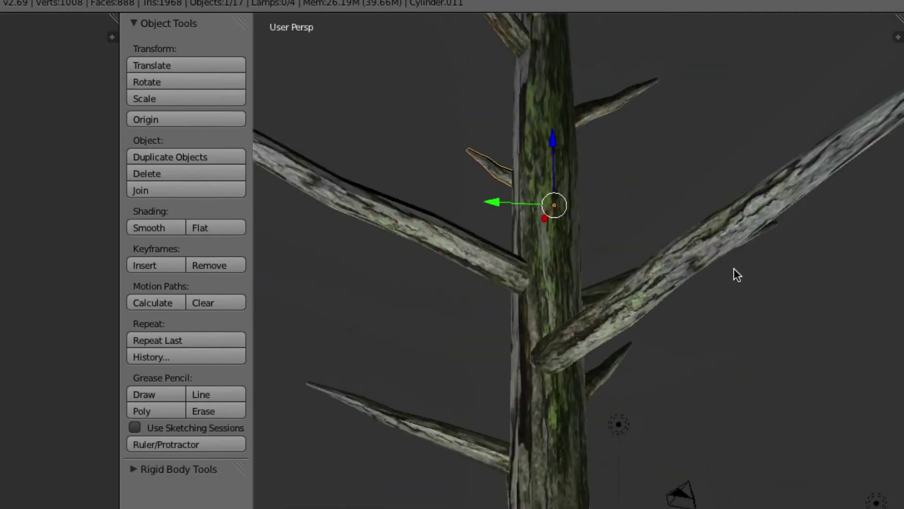
key("KP_4")
key("KP_4")
key("KP_4")
key("KP_4")
key("KP_4")
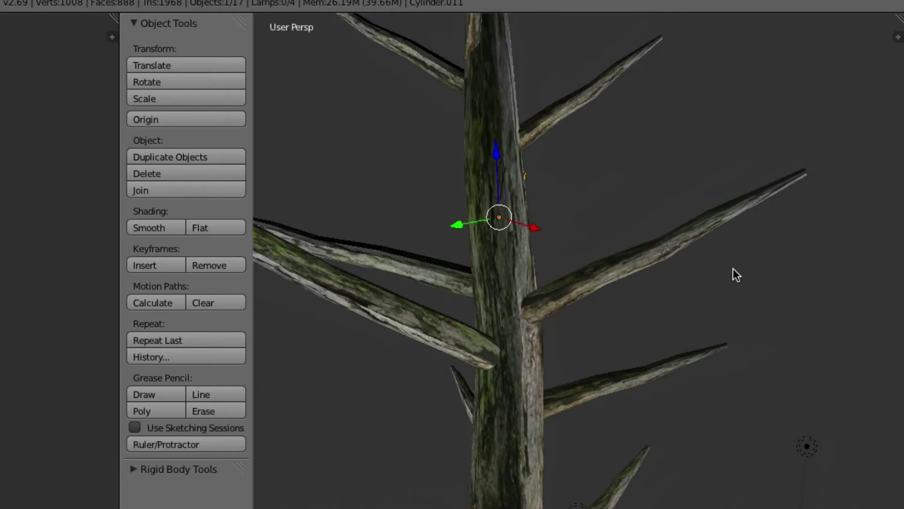
Move the small upper branch along X and Y so its base sits inside the trunk
right_click(471, 36)
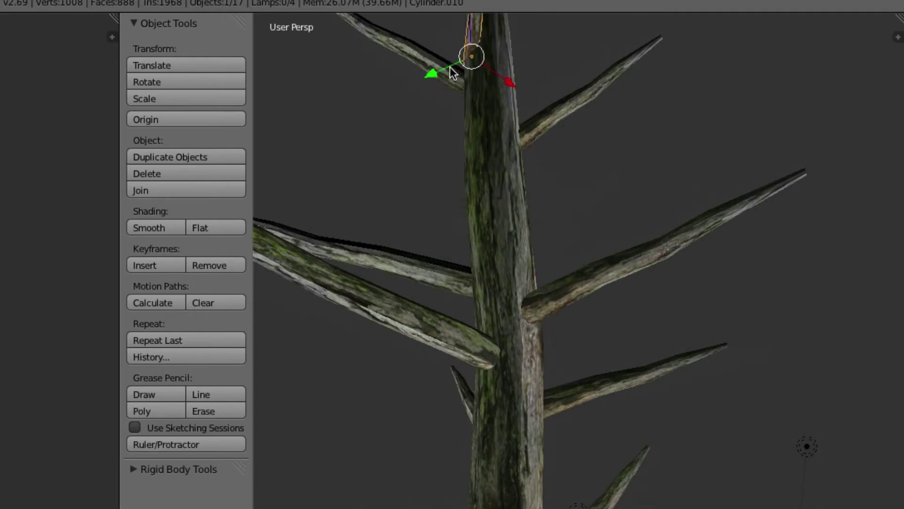
left_click_drag(500, 76, 514, 76)
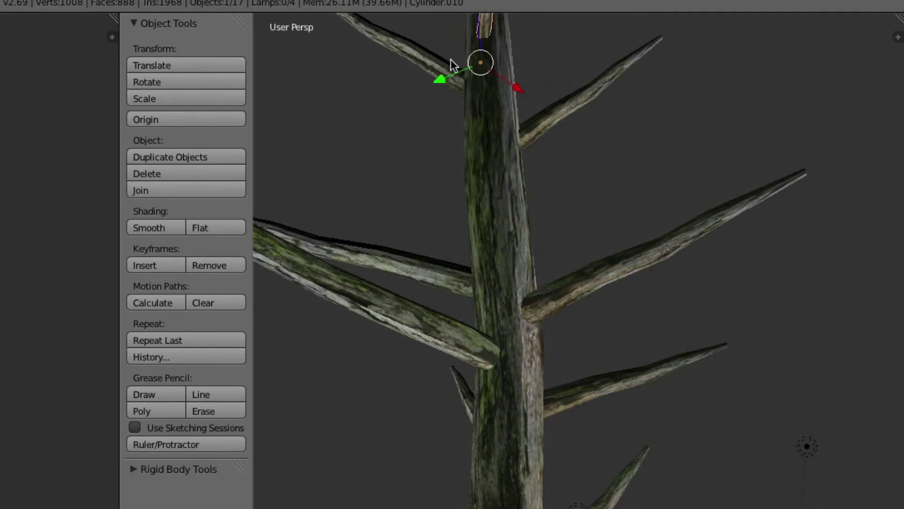
key("g")
key("y")
left_click(448, 74)
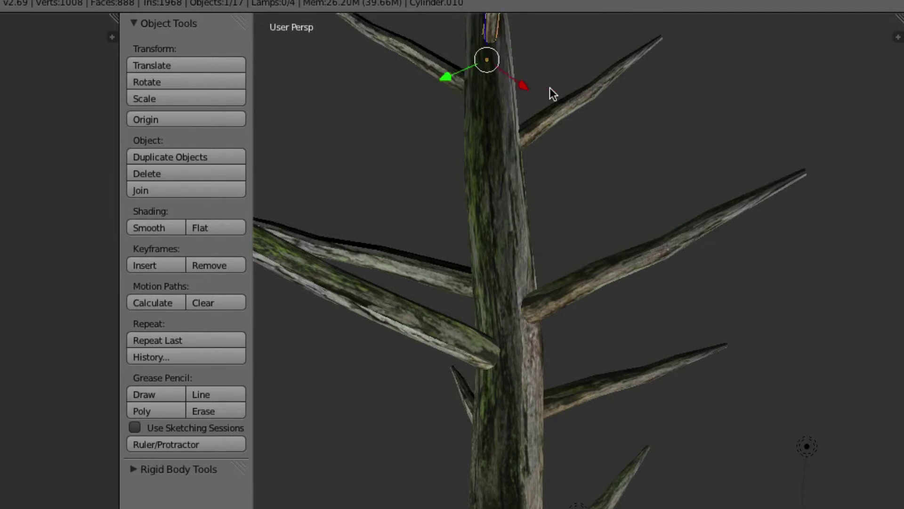
Examine the repositioned upper branch and the rest of the tree from the other sides
key("KP_4")
key("KP_4")
key("KP_4")
key("KP_4")
key("KP_4")
key("KP_4")
key("KP_4")
key("KP_4")
key("KP_4")
key("KP_4")
key("KP_6")
key("KP_6")
key("KP_6")
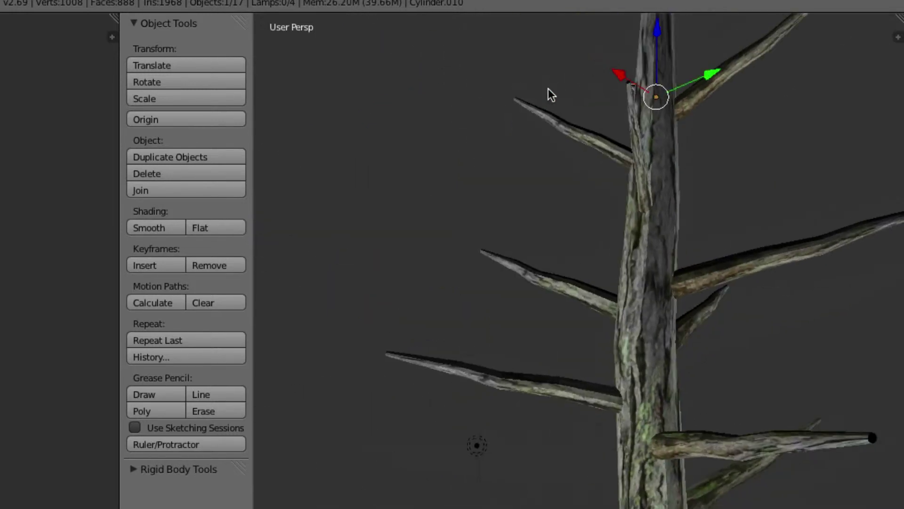
scroll(547, 88, "down", 2)
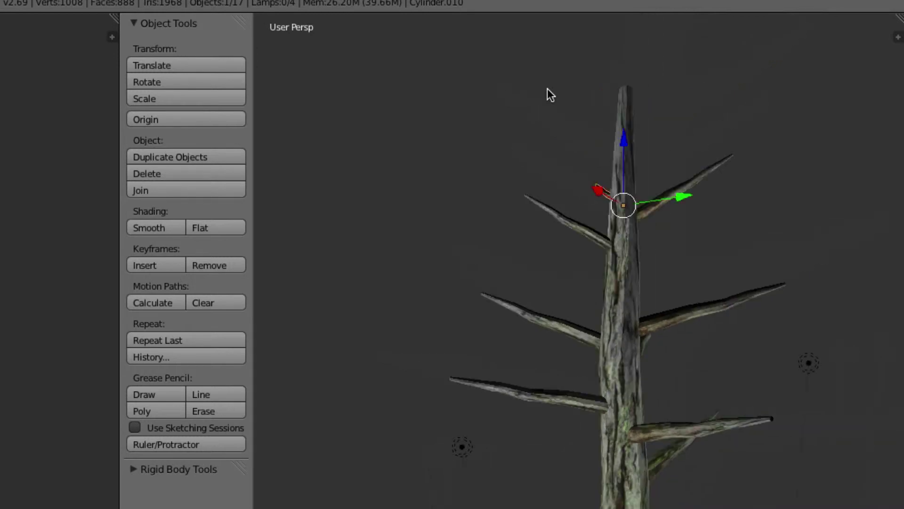
scroll(646, 337, "up", 1)
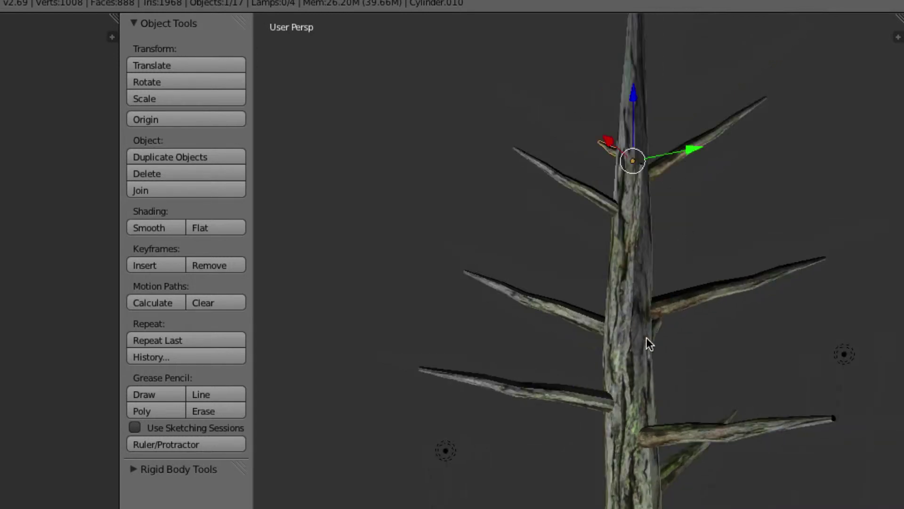
scroll(646, 338, "down", 2)
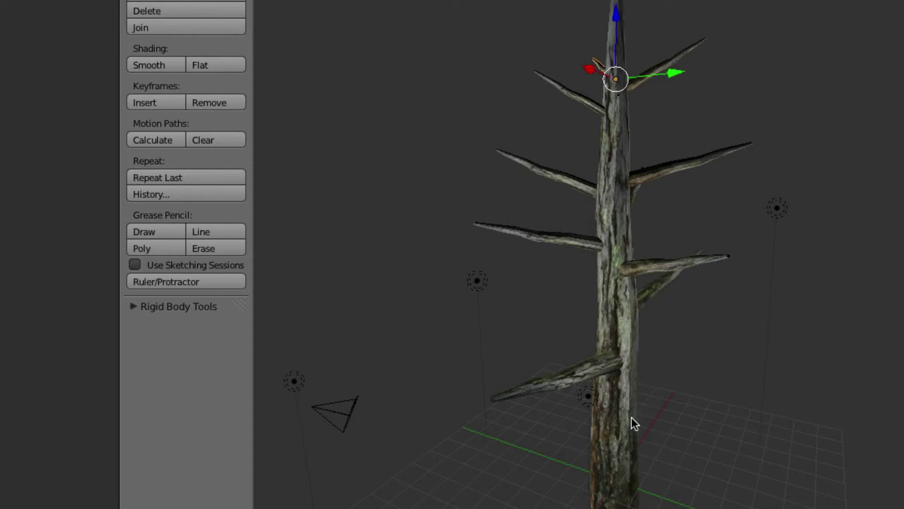
Switch to the Game Logic screen layout and set the 3D view to textured shading
right_click(617, 406)
scroll(617, 406, "down", 2)
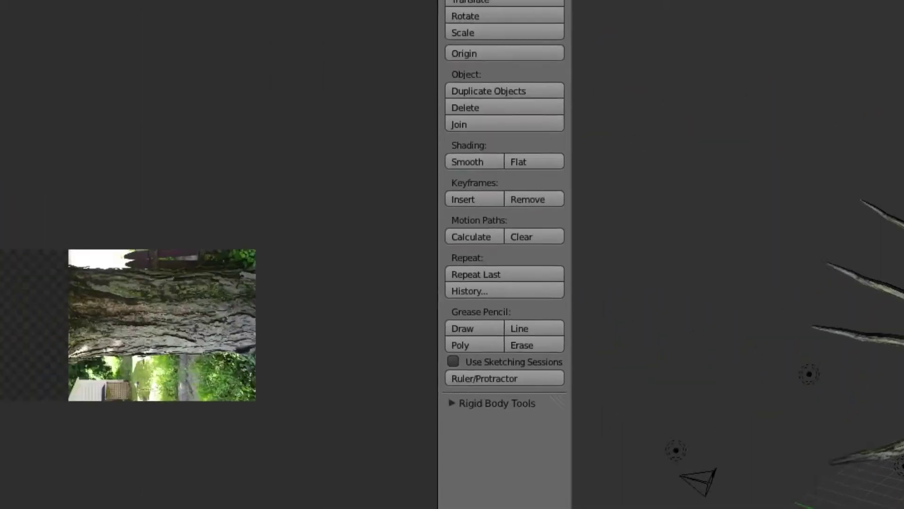
left_click(133, 48)
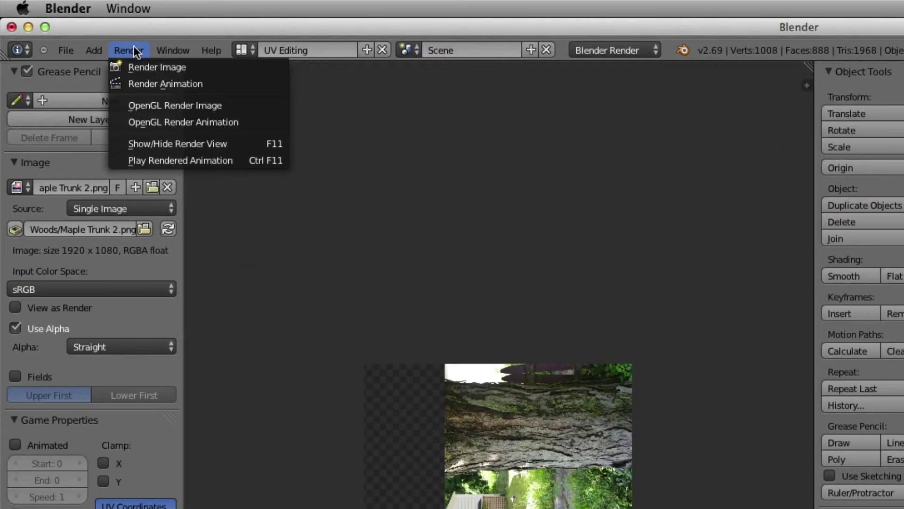
left_click(246, 49)
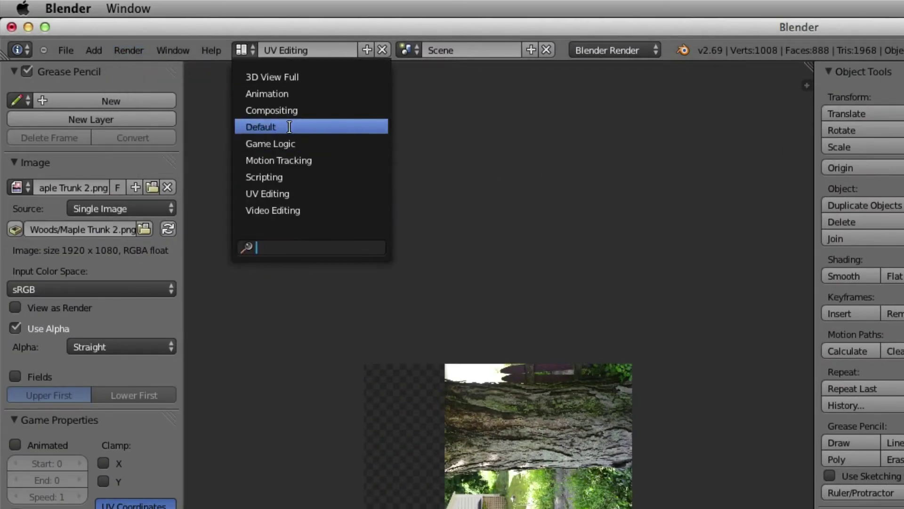
left_click(290, 143)
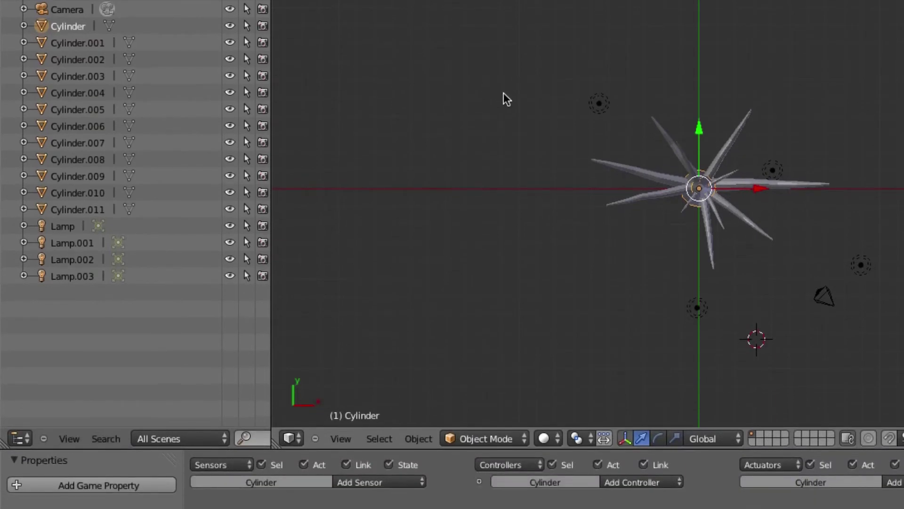
left_click(544, 438)
left_click(568, 367)
scroll(659, 247, "up", 2)
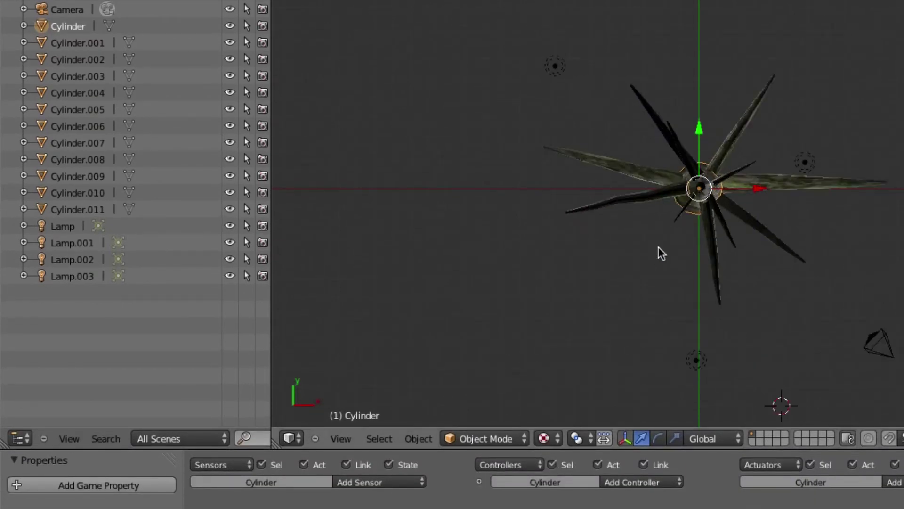
Look through the camera, select it and move it upward until the lowest branch is in frame
key("KP_0")
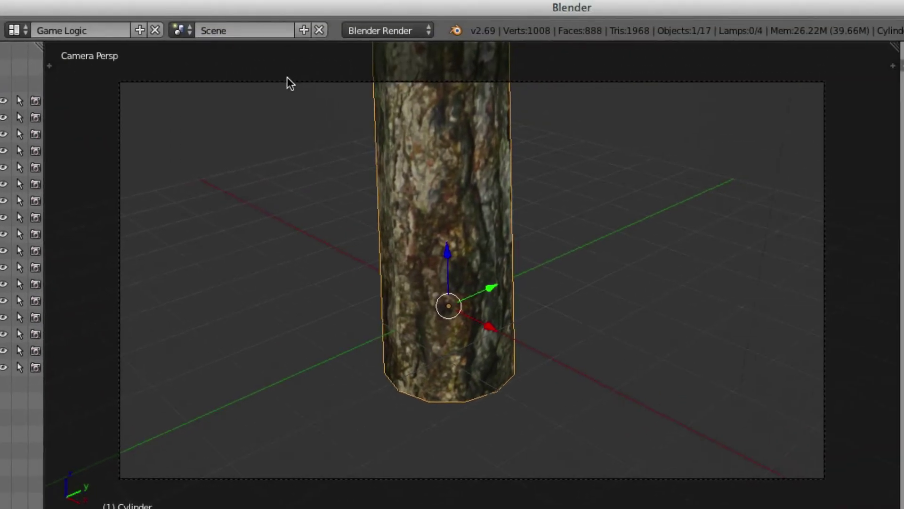
right_click(407, 31)
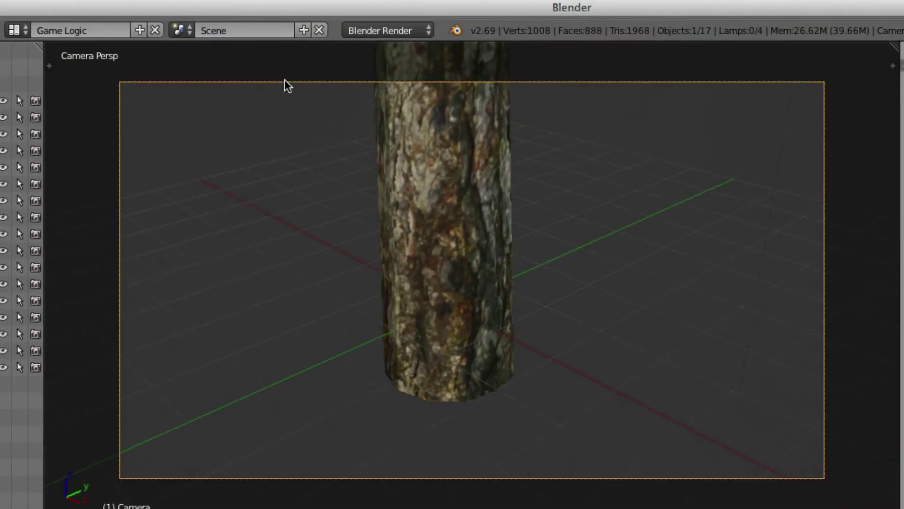
key("g")
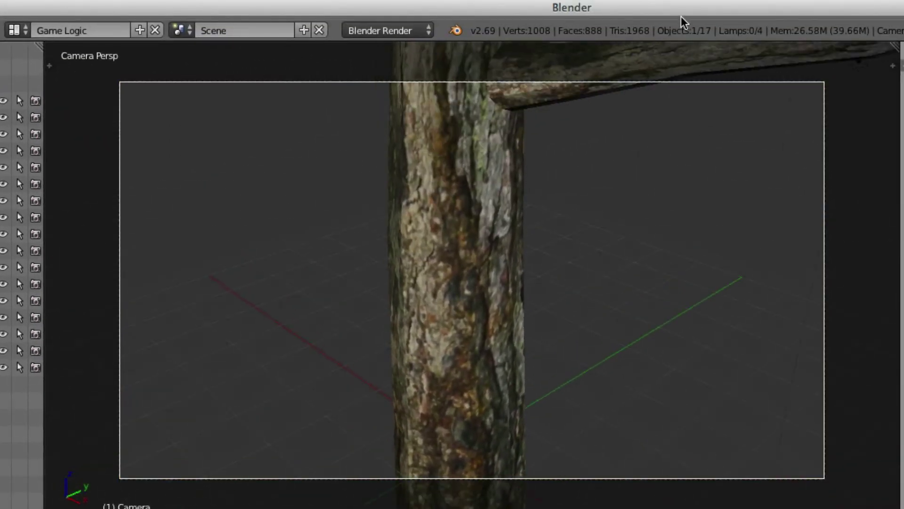
left_click(541, 389)
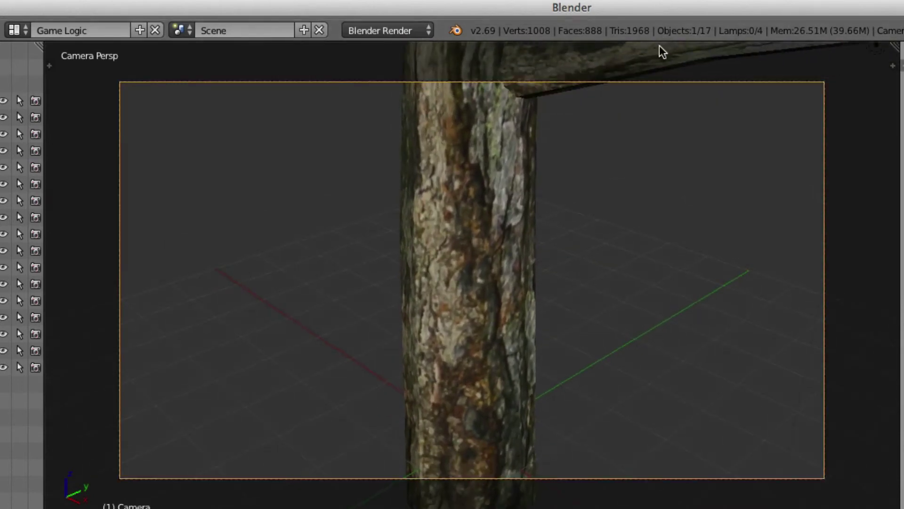
key("g")
left_click(603, 186)
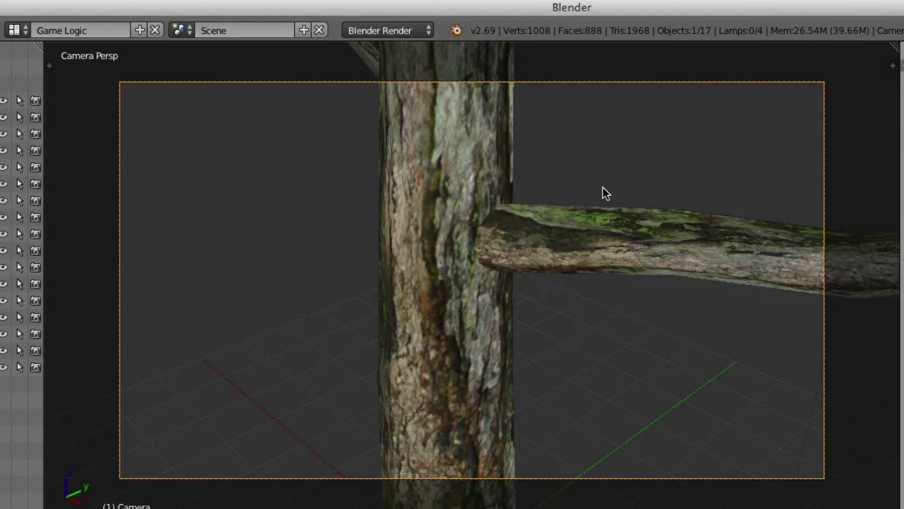
Shift the camera in several moves, mainly along Y, until the base of the trunk is in frame
key("g")
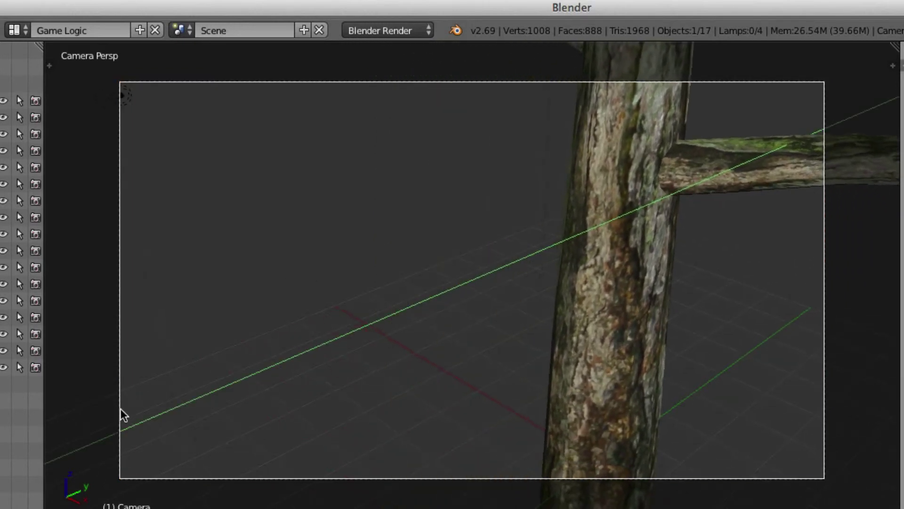
left_click(121, 408)
key("g")
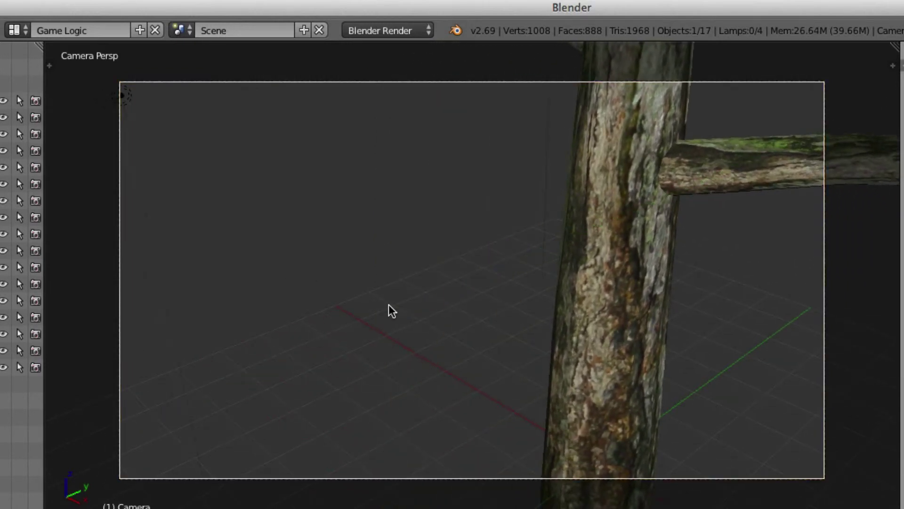
key("y")
left_click(252, 396)
key("g")
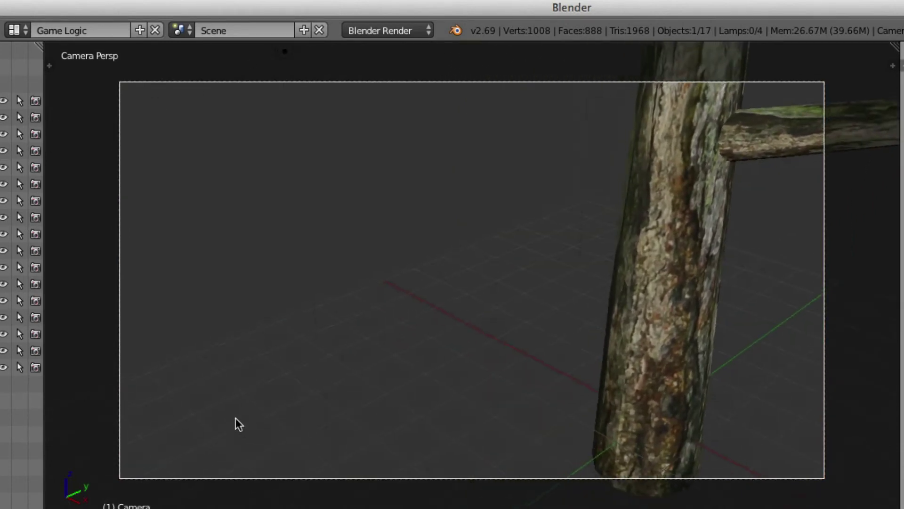
left_click(197, 426)
key("g")
key("y")
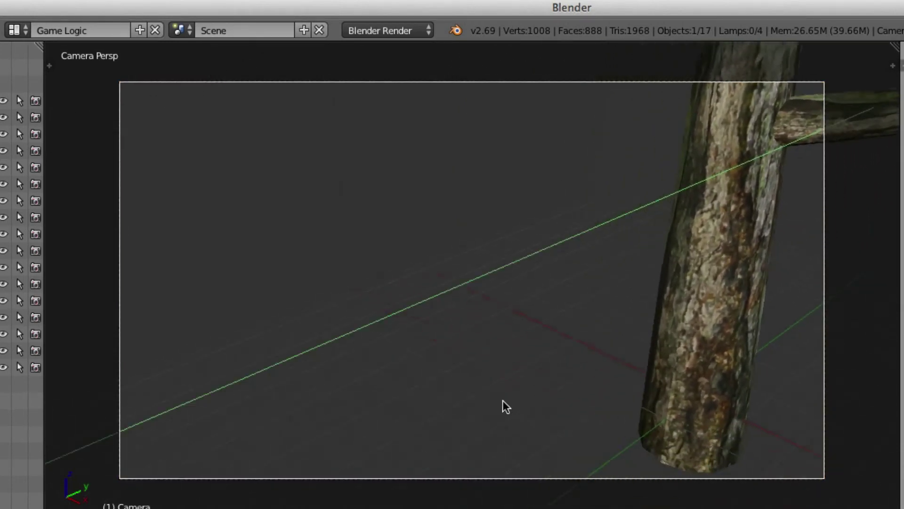
left_click(299, 409)
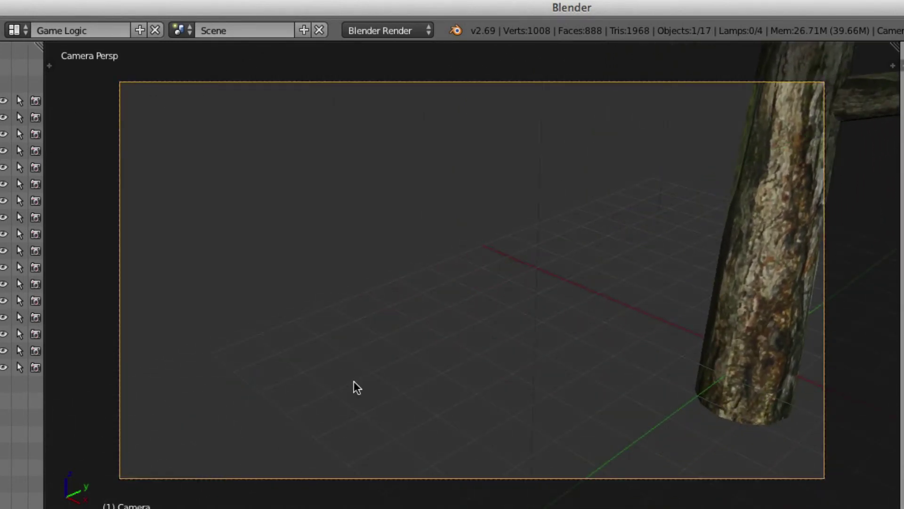
Rotate the camera to bring the trunk back to the middle of the frame and look up at the branches
key("r")
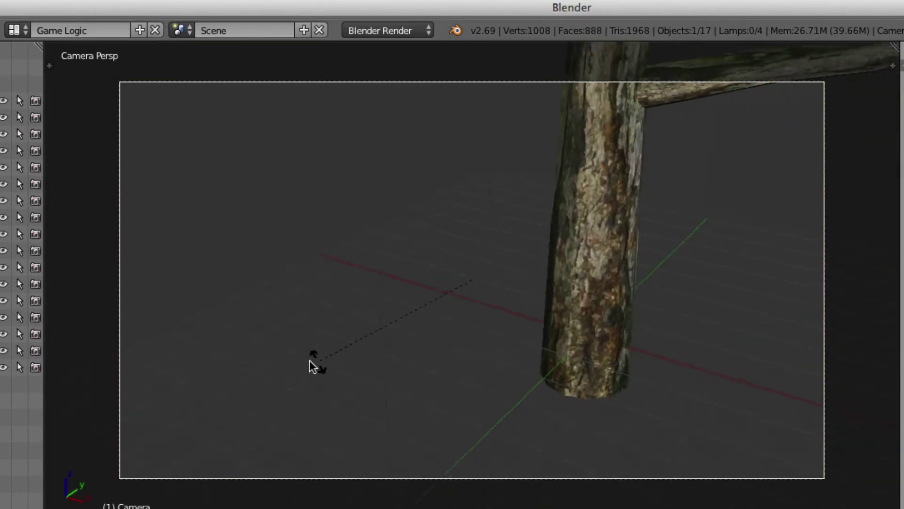
left_click(213, 356)
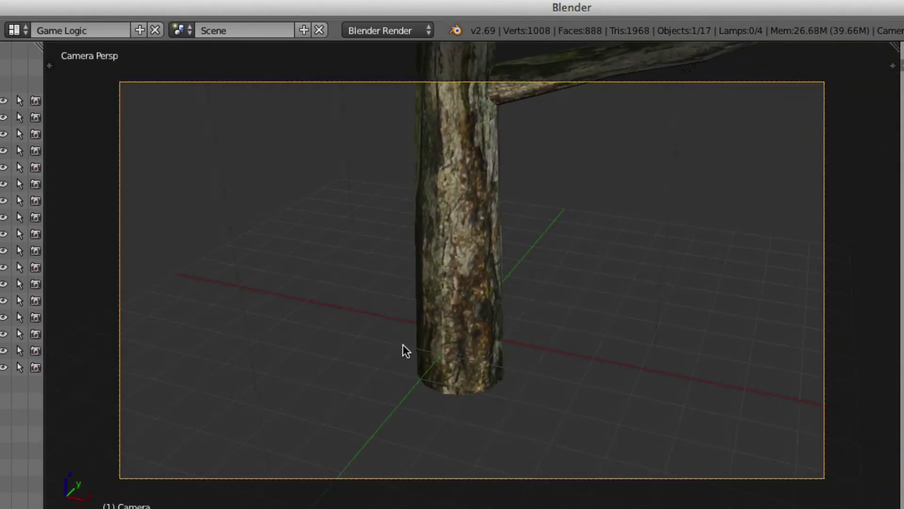
key("r")
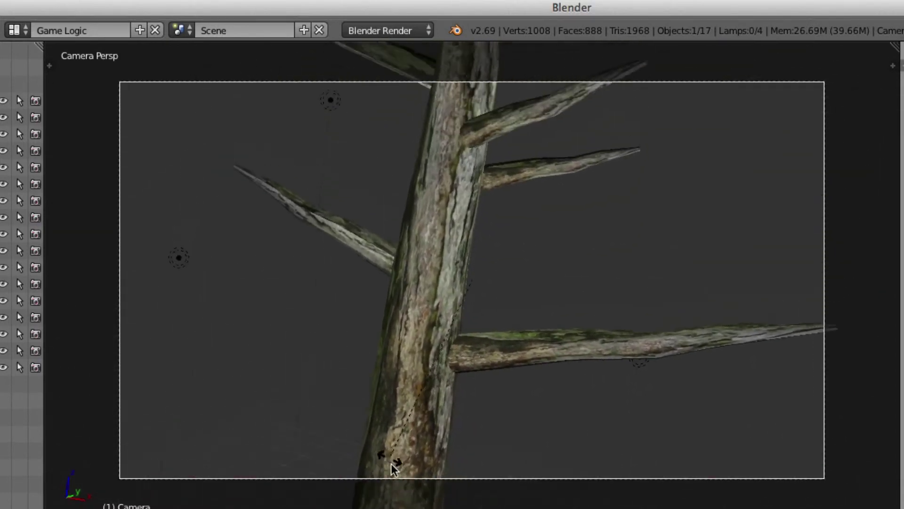
left_click(394, 502)
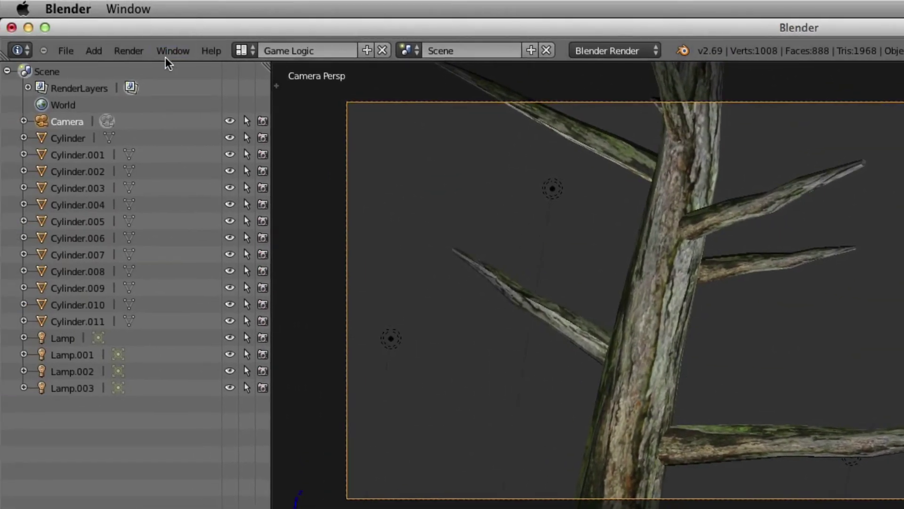
Switch the render engine to Blender Game and run the game engine briefly to preview the tree through the camera
left_click(131, 52)
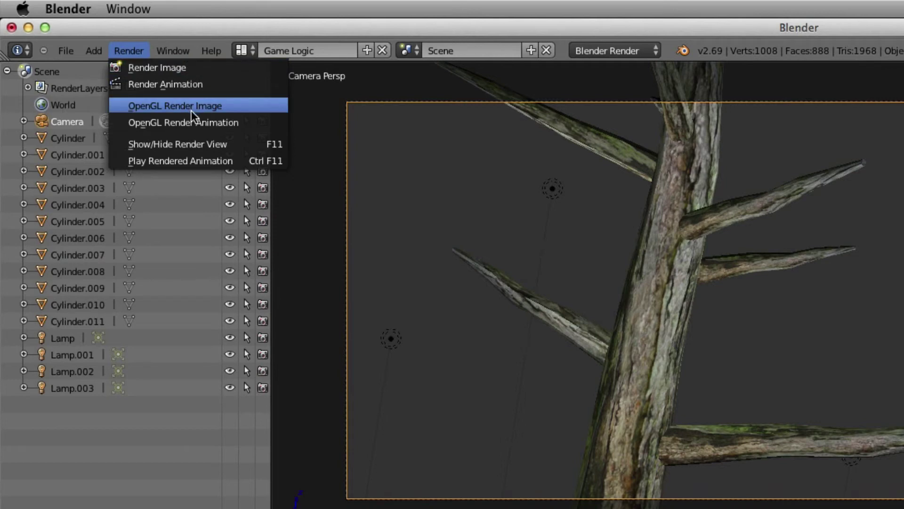
left_click(586, 52)
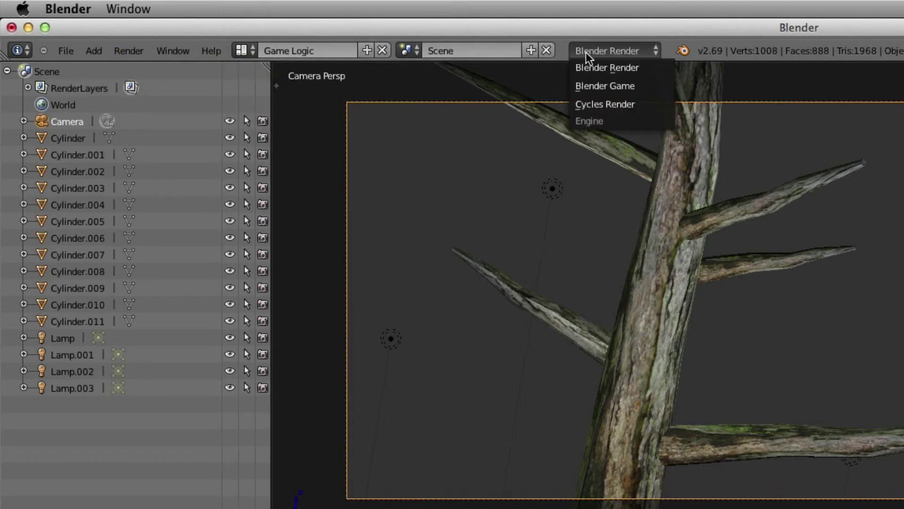
left_click(603, 85)
left_click(122, 52)
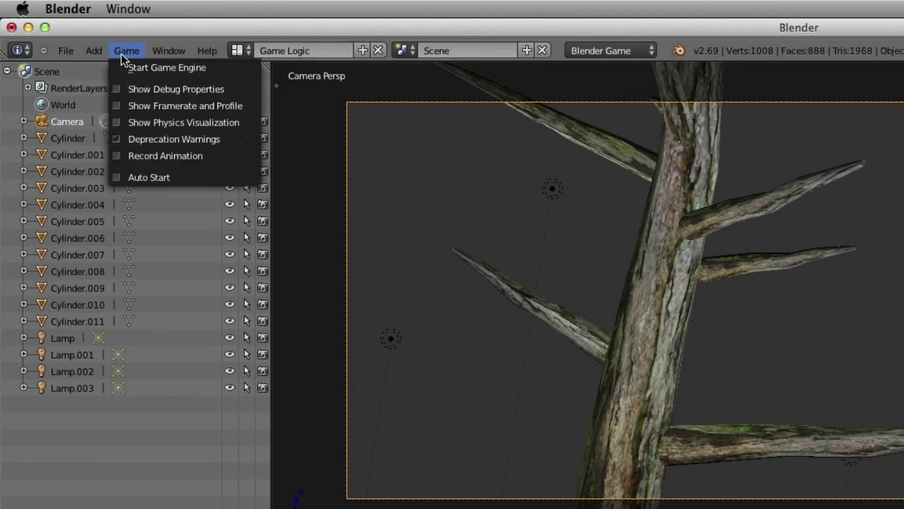
left_click(123, 64)
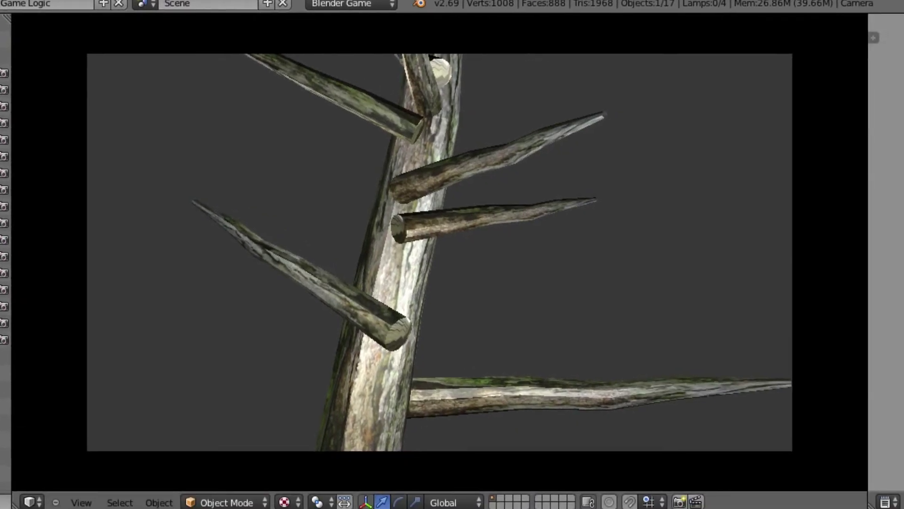
key("Escape")
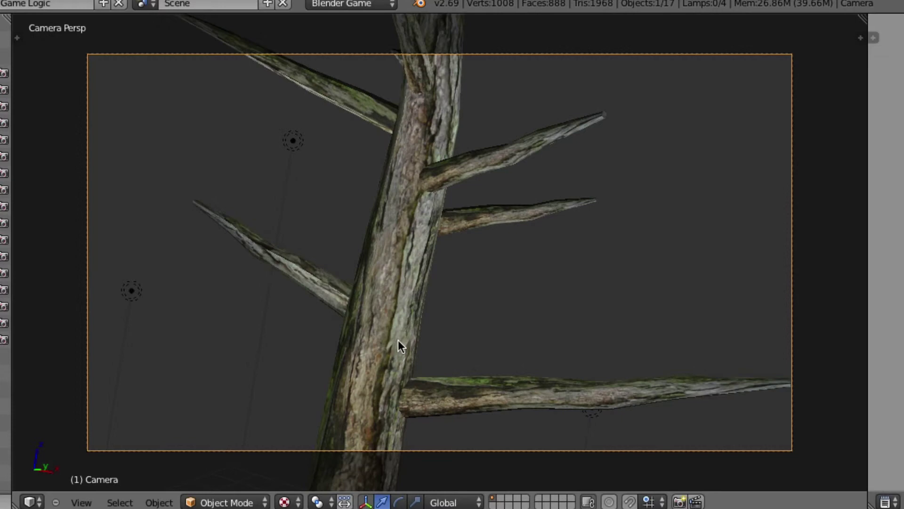
Select the trunk, give it a new material and enable Face Textures in the material options
right_click(386, 277)
scroll(620, 350, "up", 2)
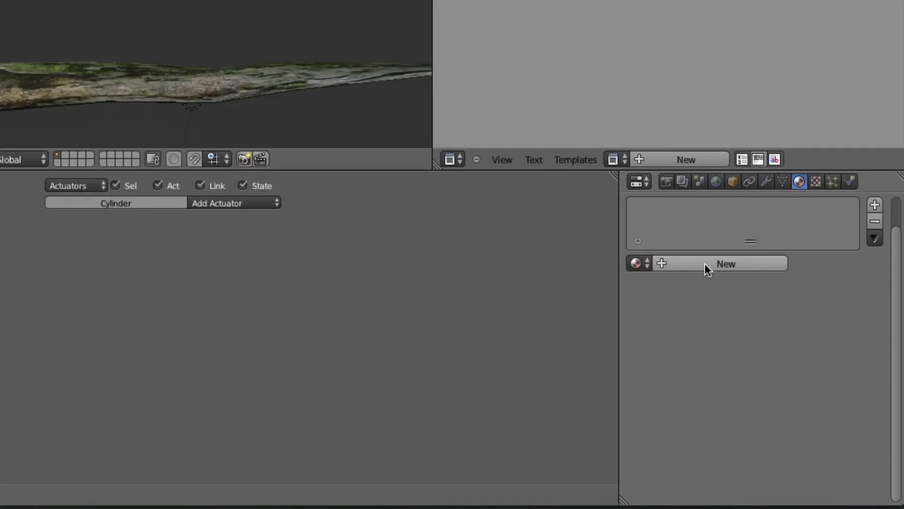
left_click(703, 263)
scroll(704, 261, "down", 10)
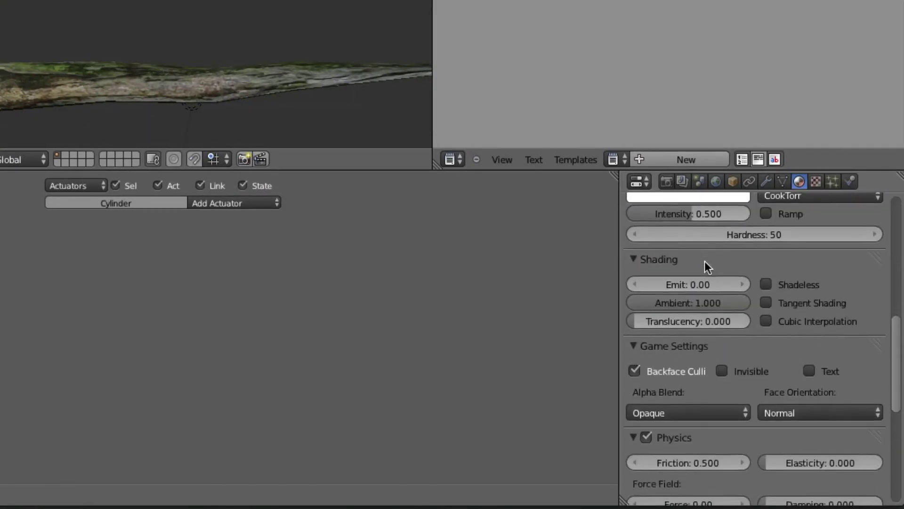
scroll(706, 266, "up", 10)
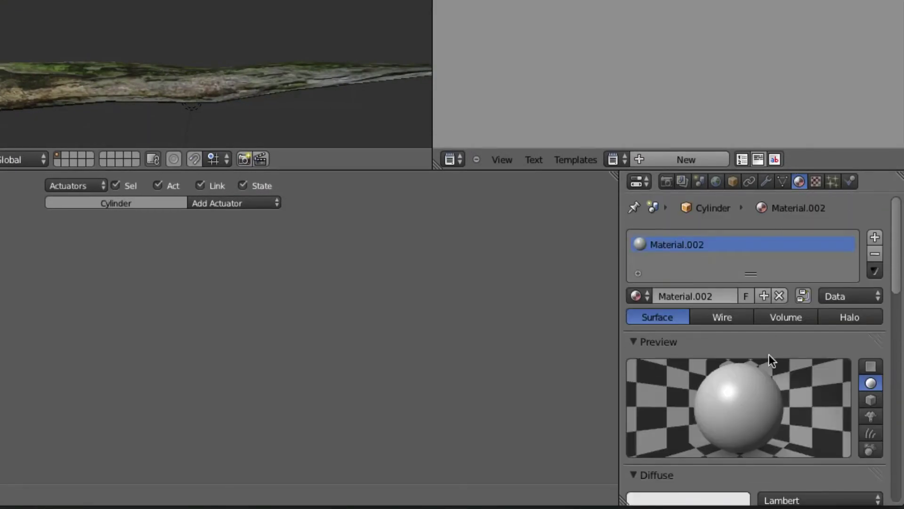
scroll(706, 307, "down", 15)
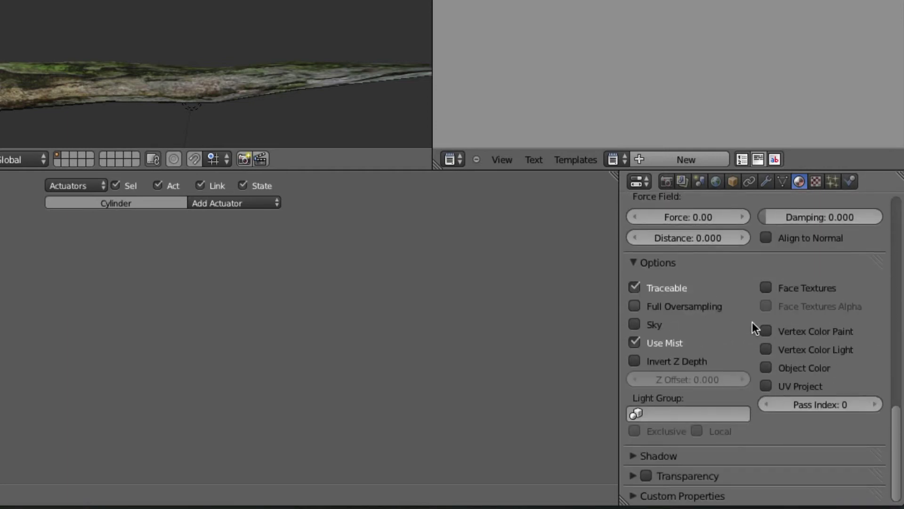
left_click(766, 288)
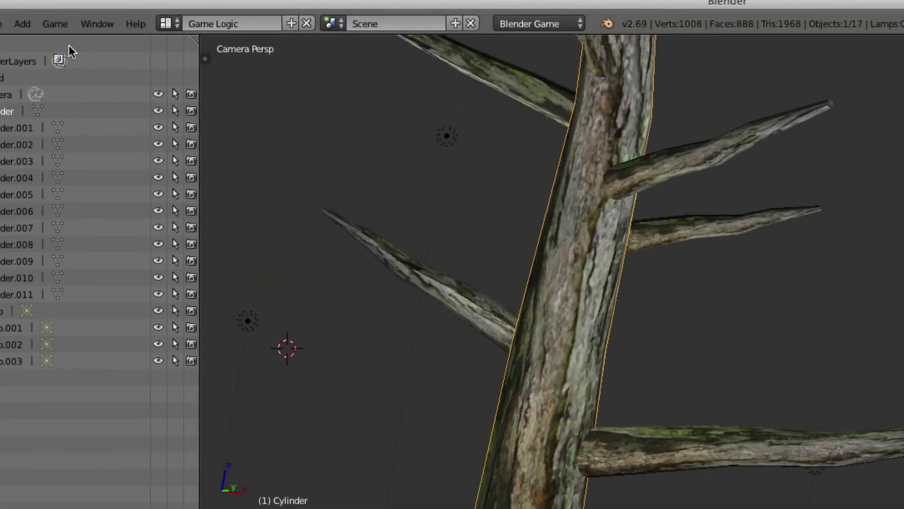
Run the game engine to check how the trunk's texture looks, then stop it
left_click(55, 24)
left_click(85, 38)
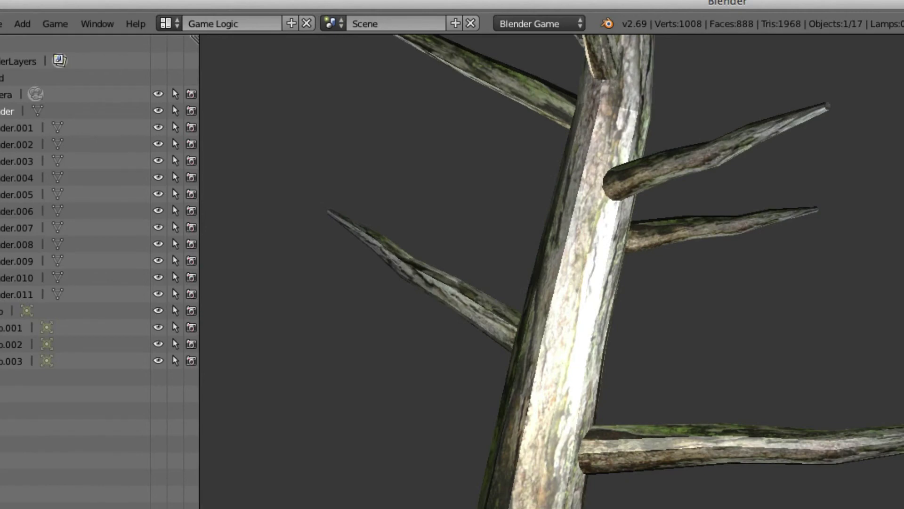
key("Escape")
Give the lowest branch, Cylinder.001, a new material with Face Textures enabled
right_click(705, 434)
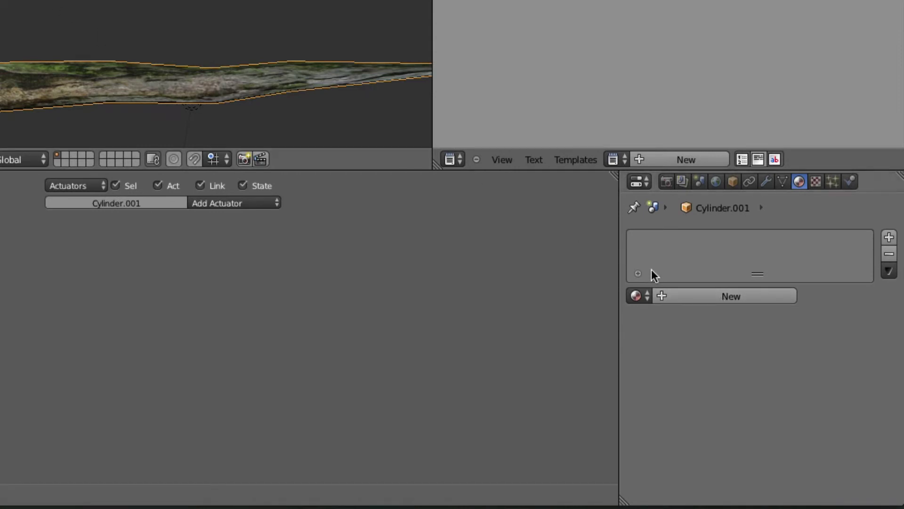
left_click(724, 298)
scroll(791, 341, "down", 20)
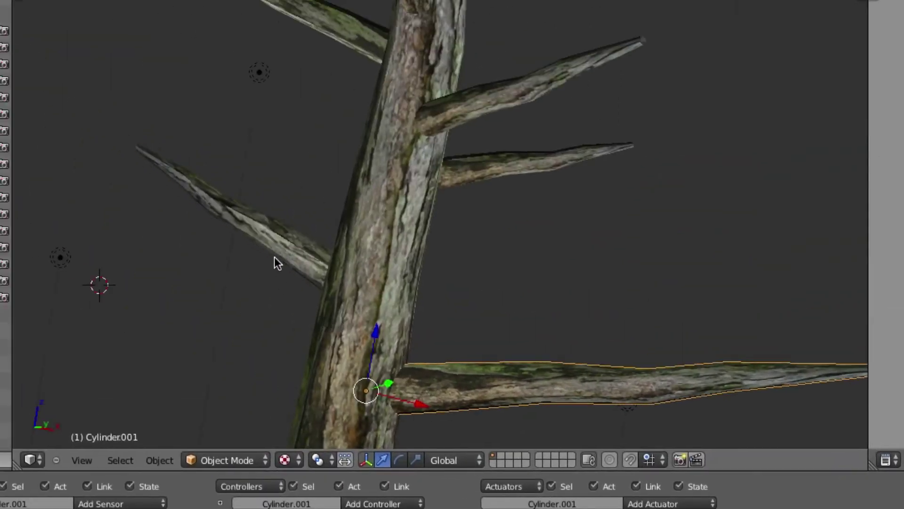
Add a new material to the branch on the opposite side of the trunk, Cylinder.008, and enable Face Textures
right_click(274, 261)
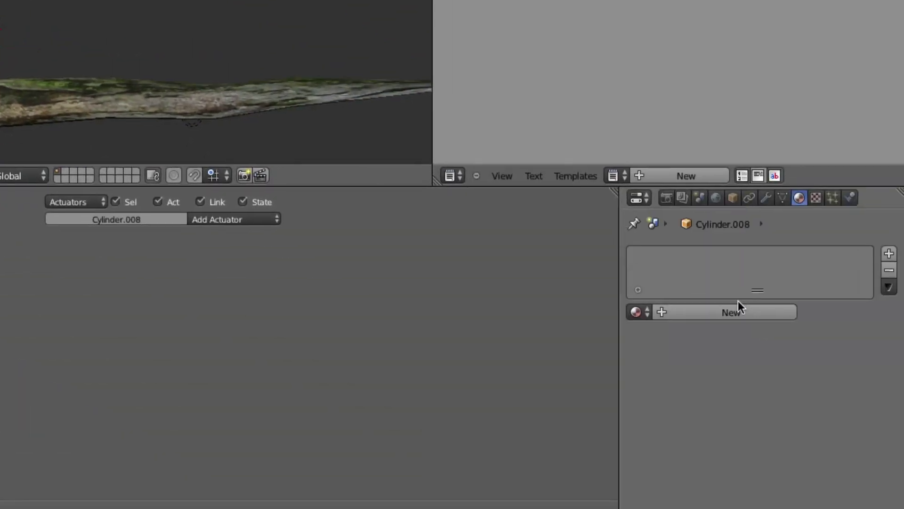
left_click(736, 309)
scroll(783, 393, "down", 15)
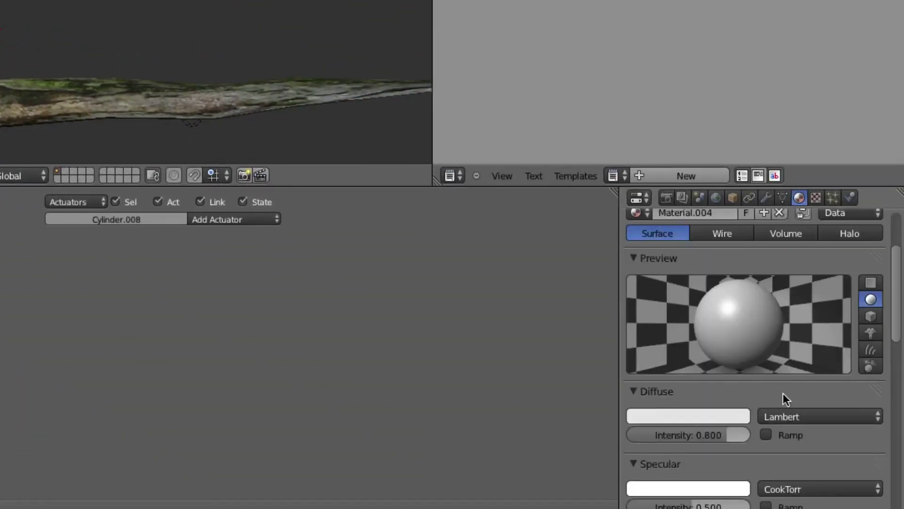
scroll(784, 397, "down", 15)
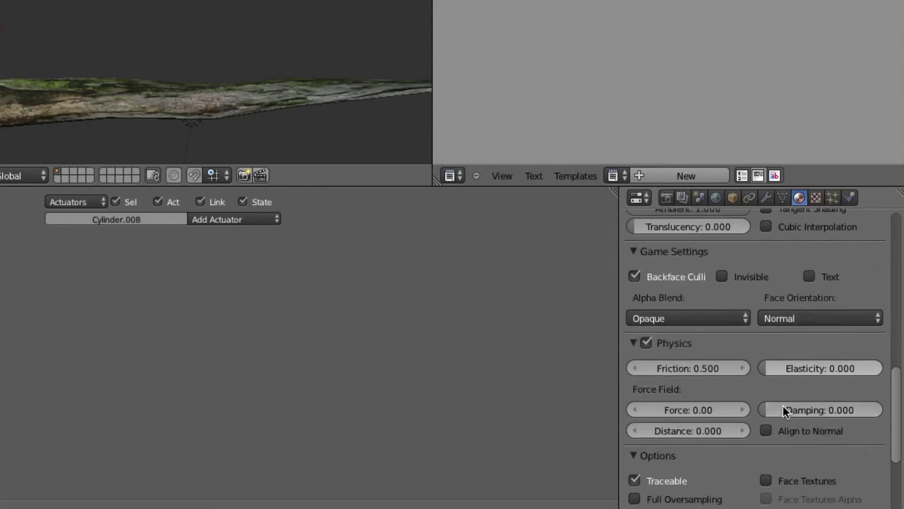
left_click(765, 303)
Give the branches Cylinder.002 and Cylinder.007 new materials with Face Textures enabled
right_click(631, 259)
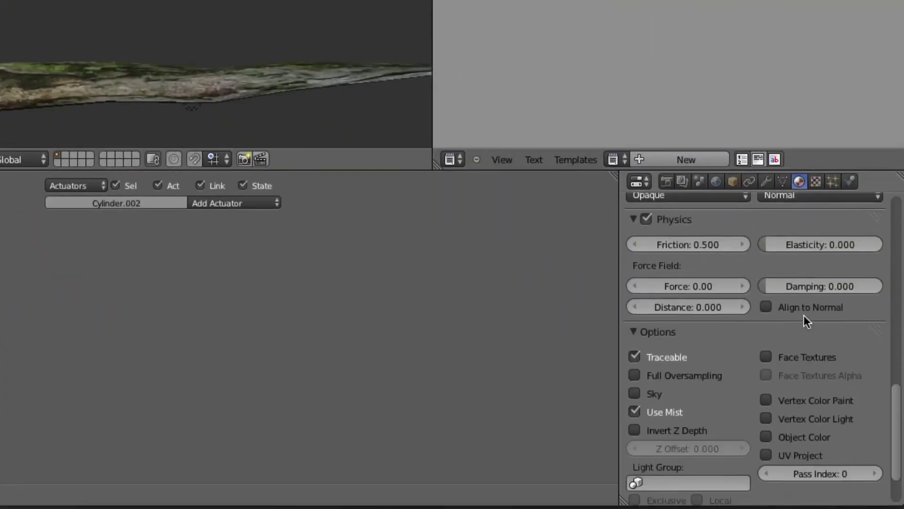
scroll(804, 315, "down", 3)
left_click(796, 311)
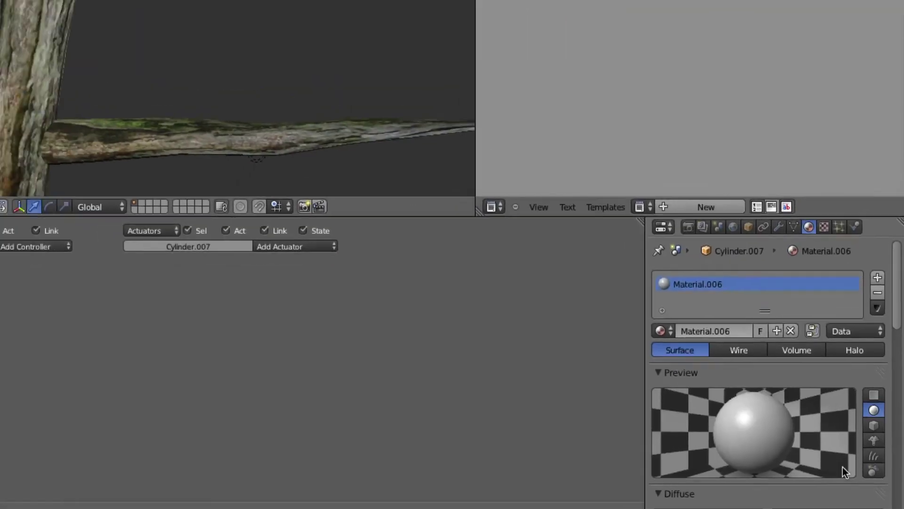
scroll(843, 467, "down", 5)
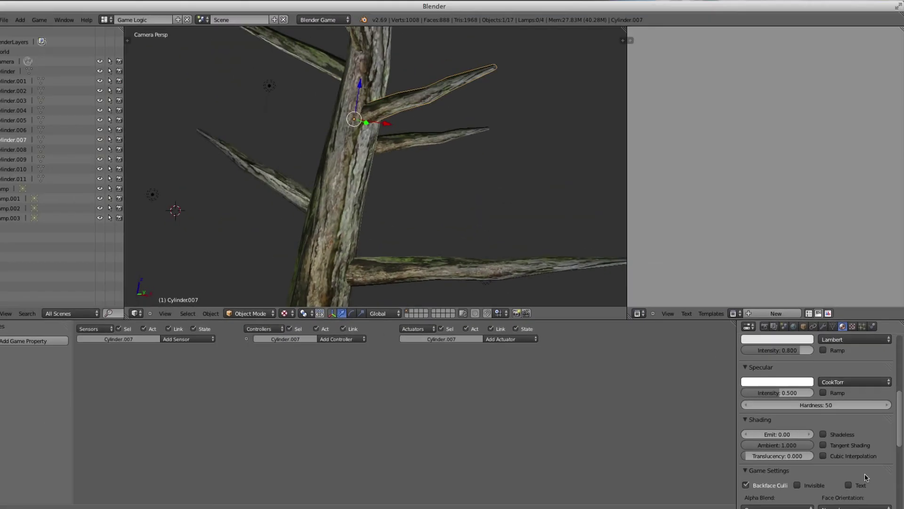
scroll(812, 345, "down", 5)
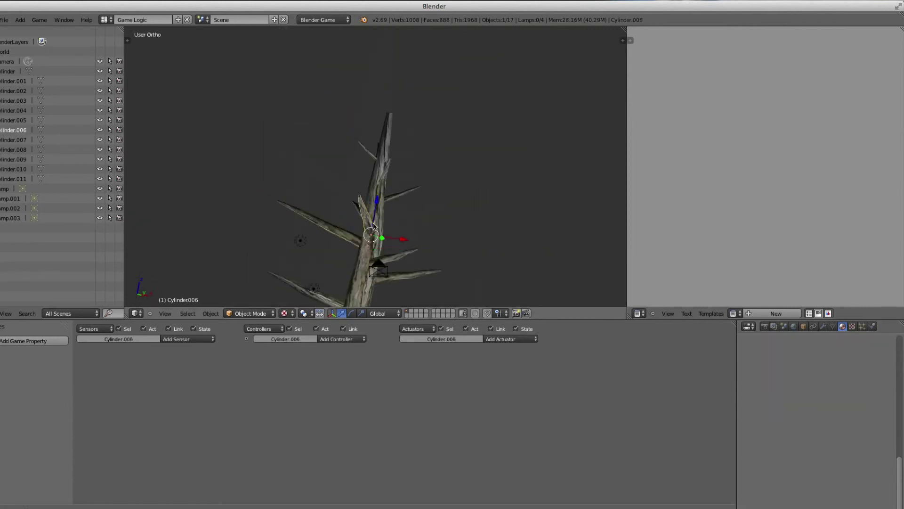
Give the upper branches Cylinder.005 and Cylinder.010 new materials and enable Face Textures for each
right_click(375, 160)
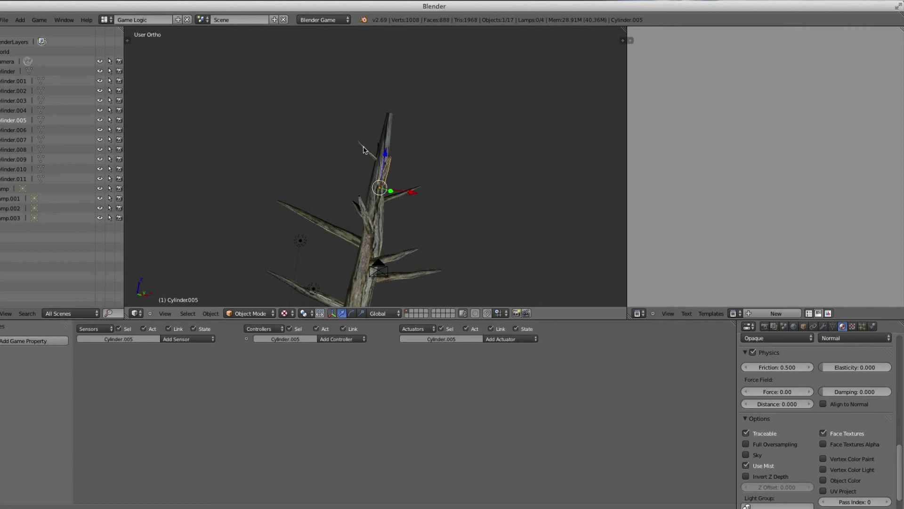
right_click(363, 150)
left_click(824, 391)
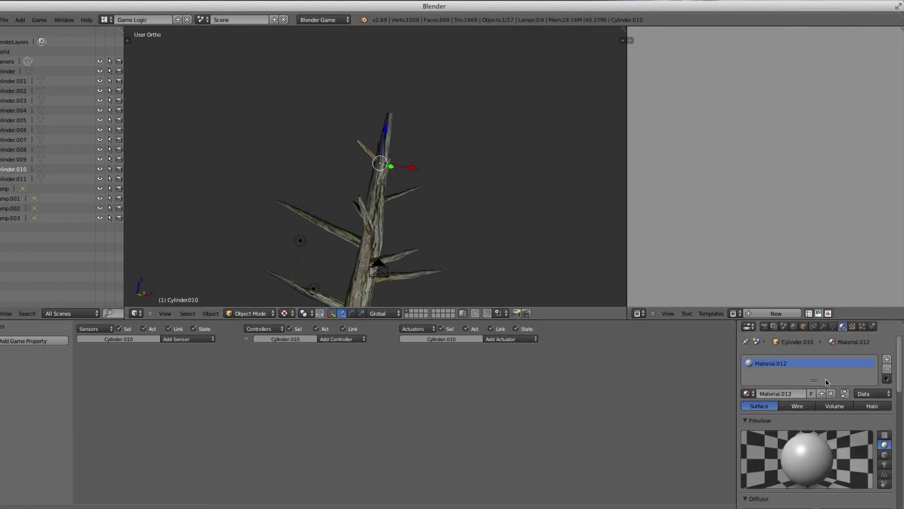
scroll(826, 381, "down", 8)
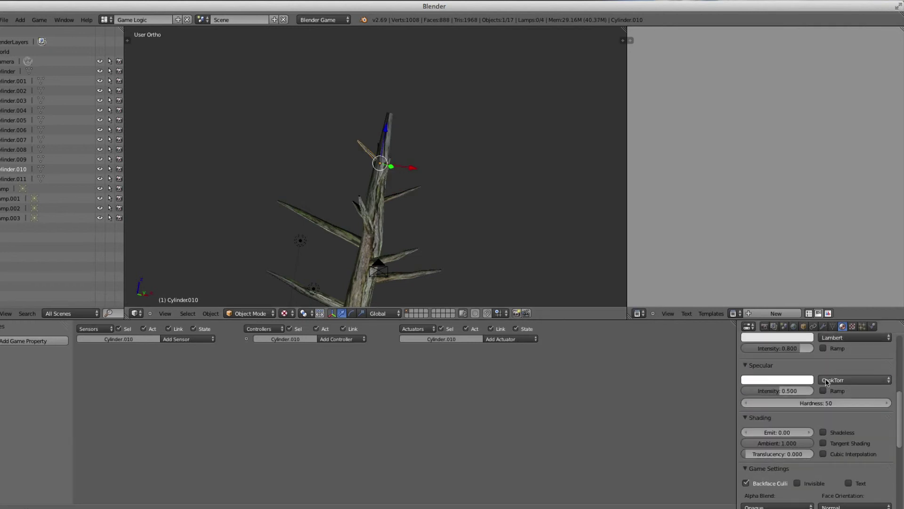
scroll(827, 381, "down", 10)
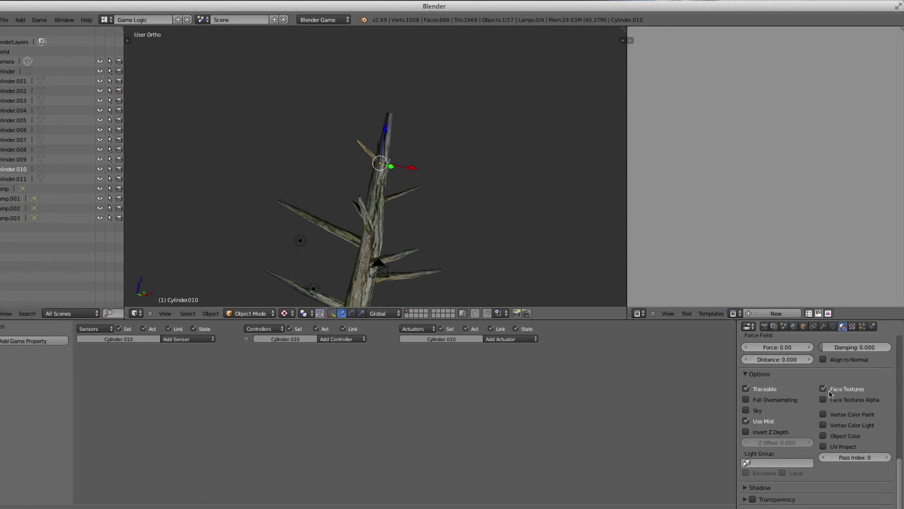
scroll(829, 394, "up", 18)
Run the game engine from an angle that shows the upper tree to check all the branches, then stop it
middle_click_drag(176, 105, 96, 45)
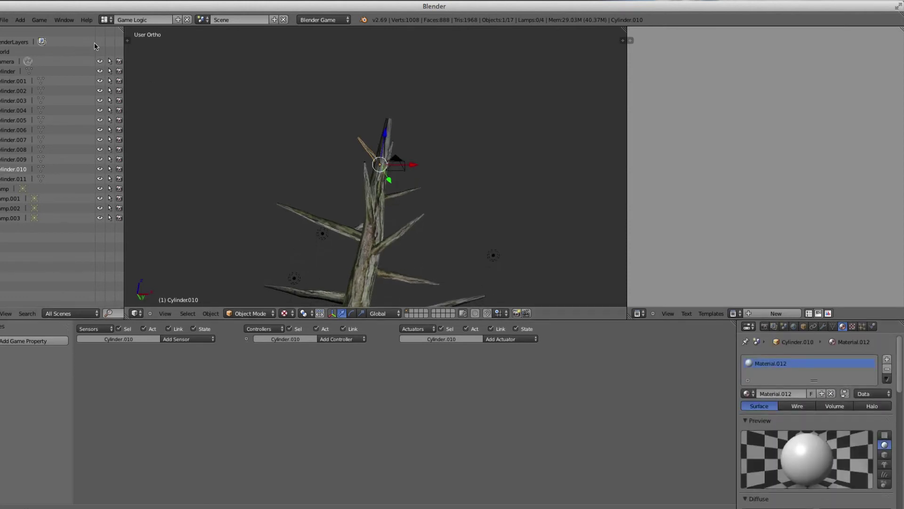
left_click(39, 20)
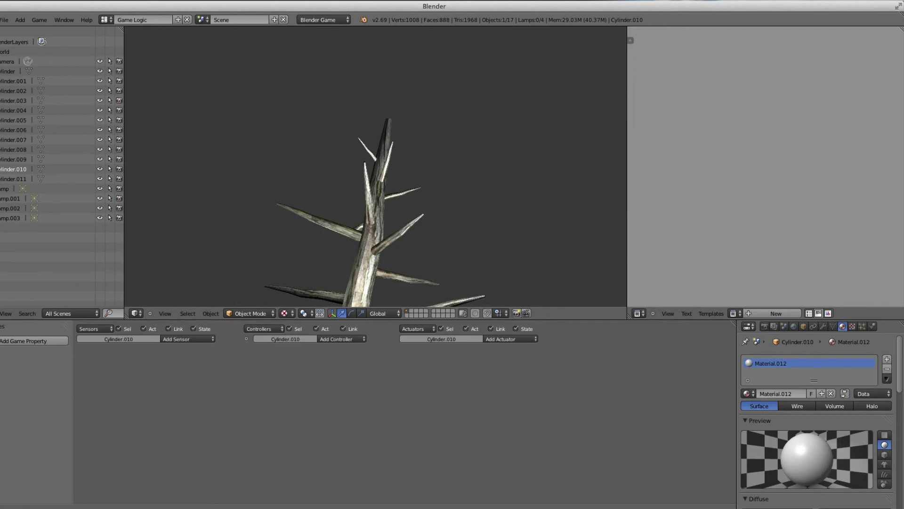
key("Escape")
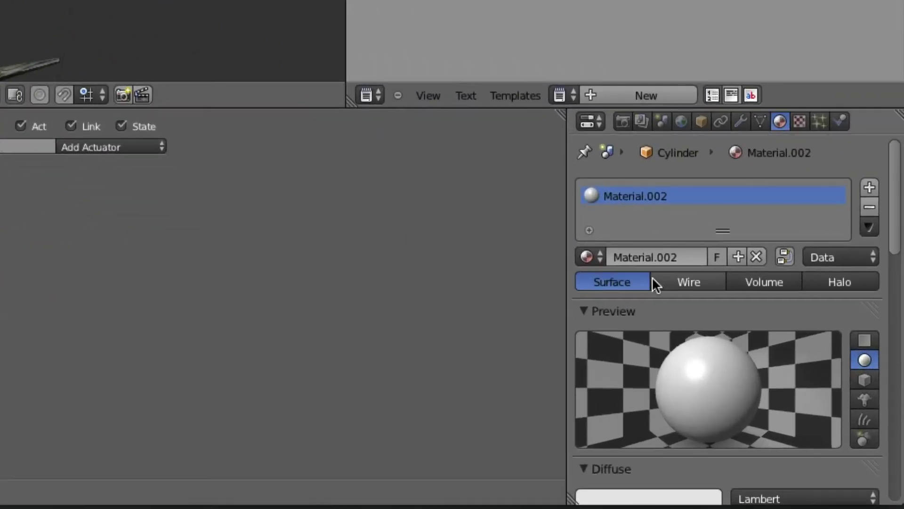
Lower the specular intensity of the trunk's material all the way to its minimum
scroll(655, 288, "down", 10)
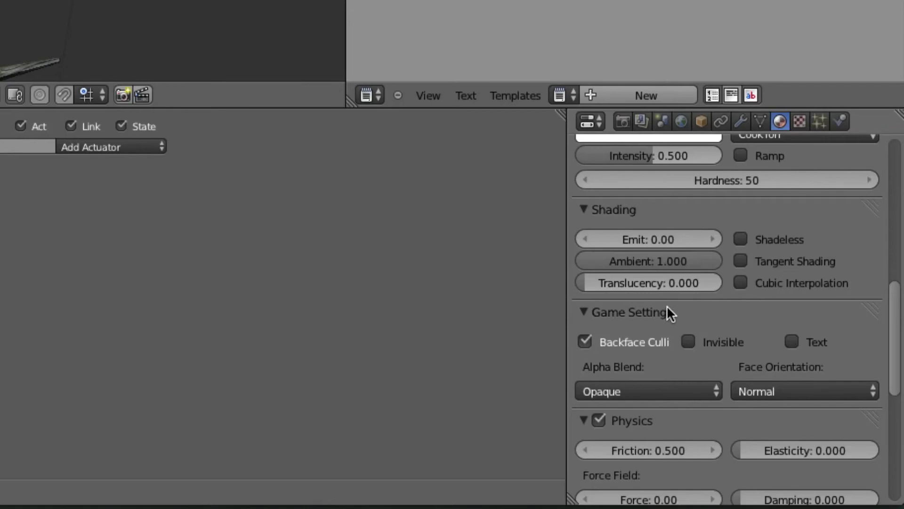
scroll(670, 306, "up", 12)
scroll(671, 305, "down", 4)
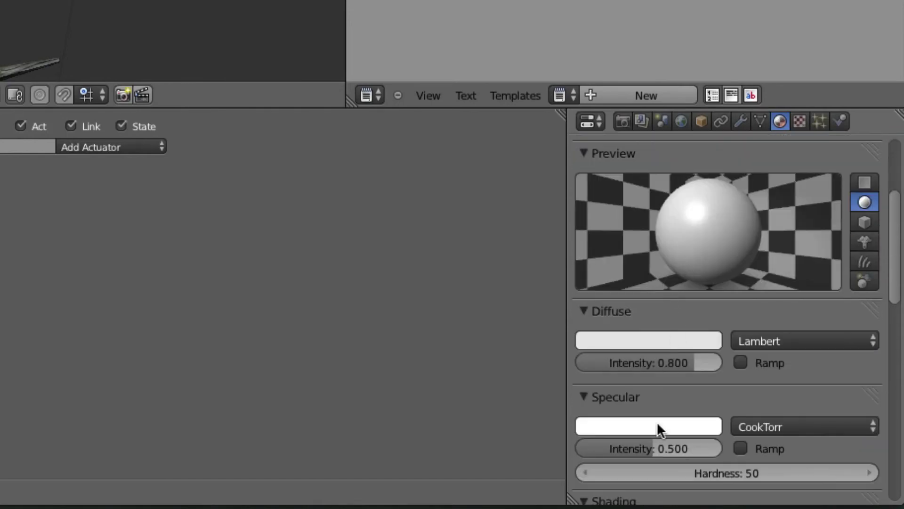
left_click_drag(647, 449, 564, 430)
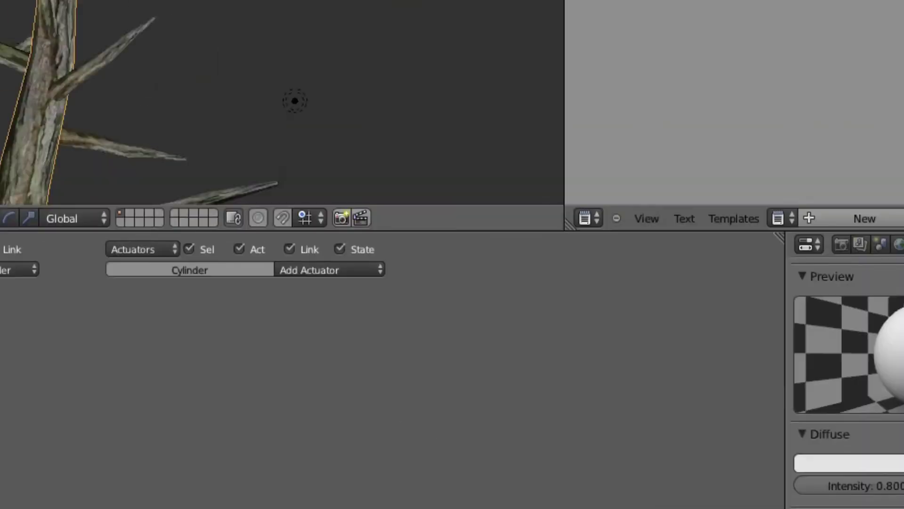
Run the game engine to compare the less shiny trunk with the branches, then stop it
left_click(149, 61)
left_click(163, 75)
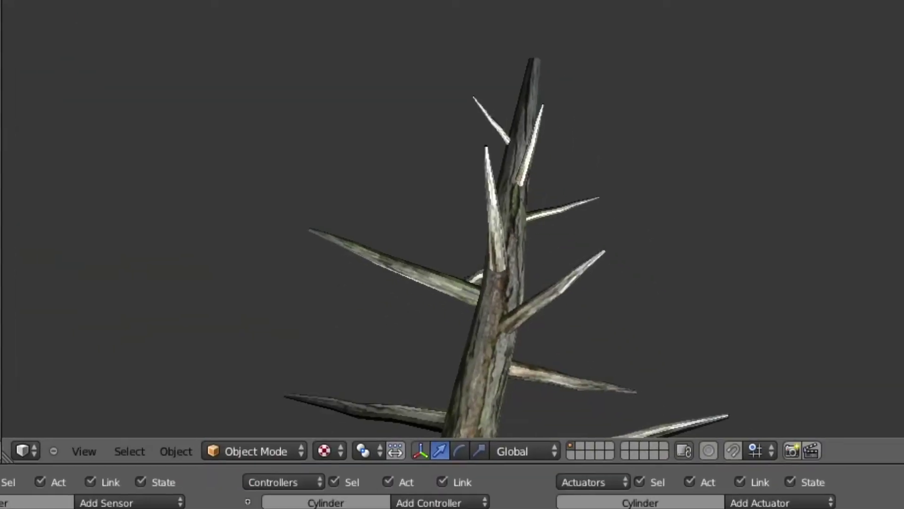
key("Escape")
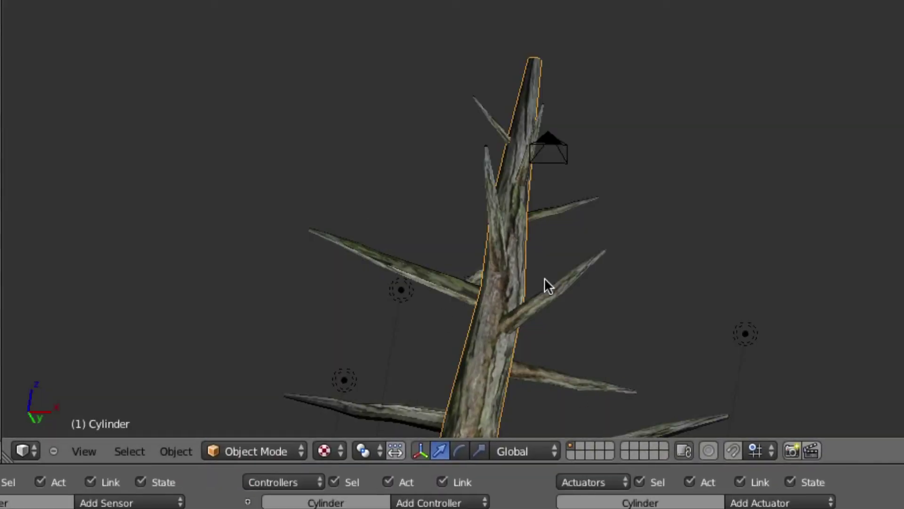
Set the specular intensity to 0 for the materials of branches Cylinder.006 and Cylinder.007, and preview them in the game engine
right_click(553, 297)
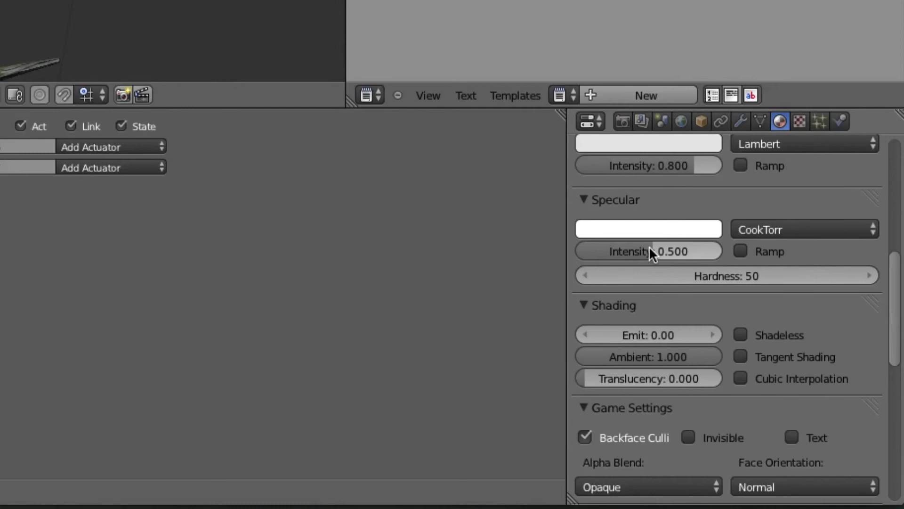
left_click_drag(649, 247, 584, 250)
left_click(2, 2)
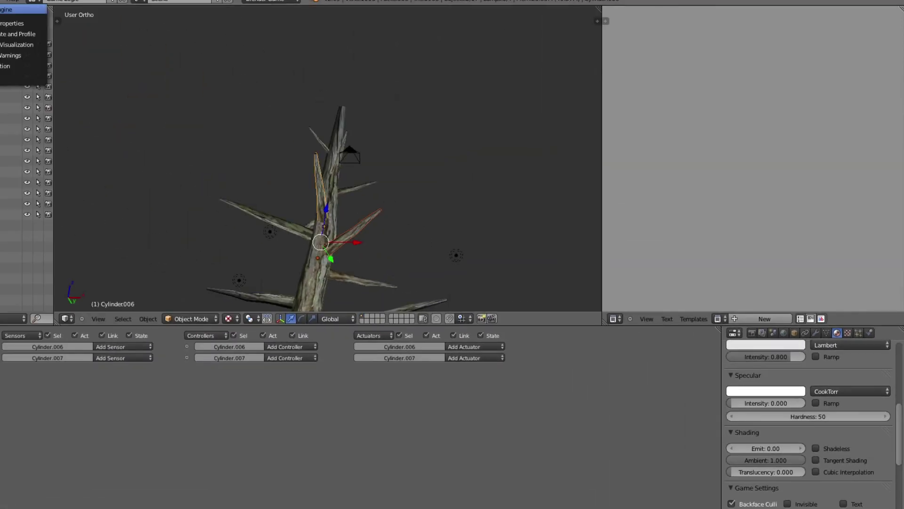
left_click(7, 10)
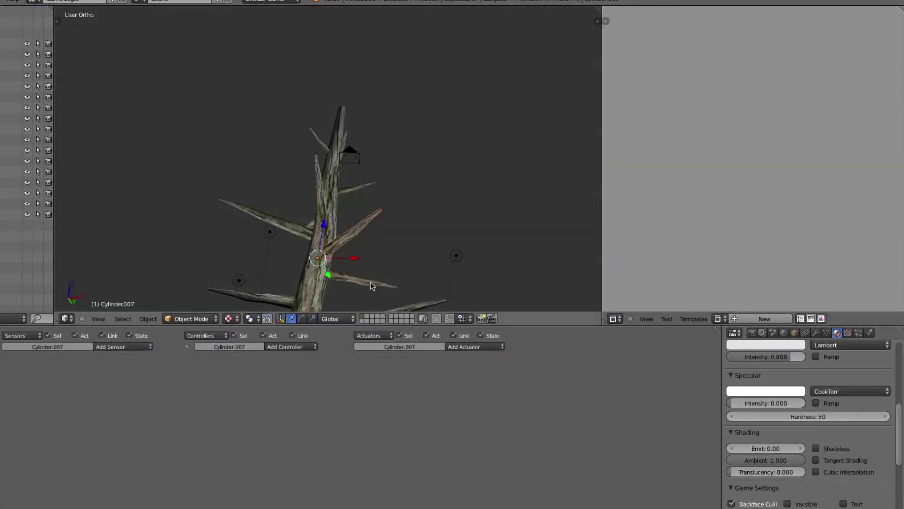
Set the specular intensity to 0 for the Cylinder.010 branch material and preview the upper branches in the game engine
left_click_drag(766, 411, 706, 405)
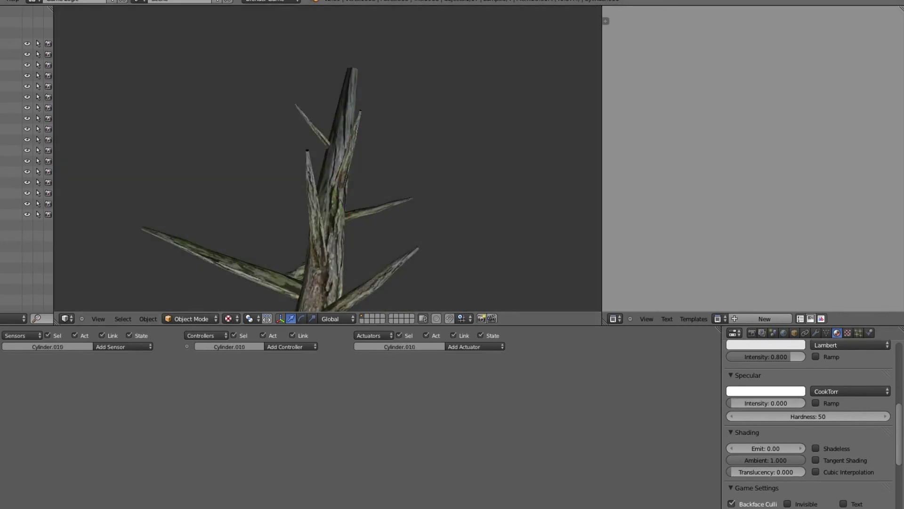
key("Escape")
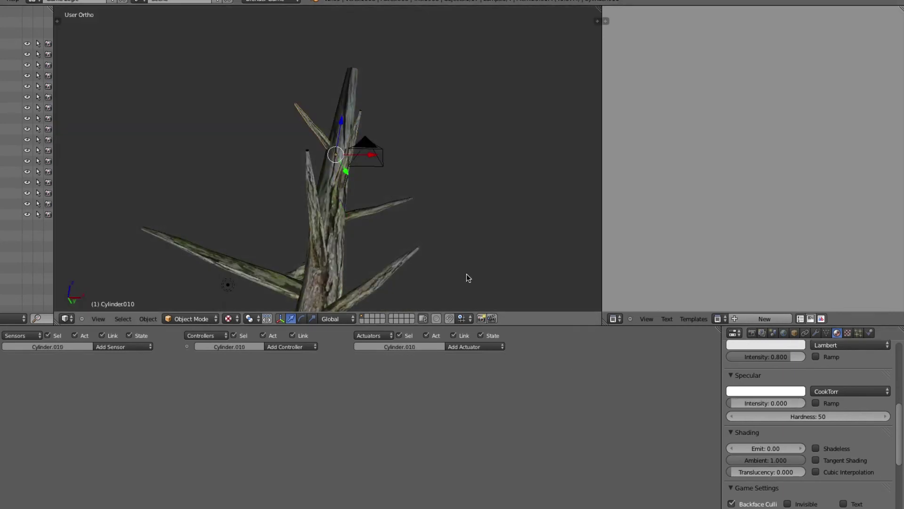
Run the game engine from the camera view with the 3D view maximized to check the bark's shine, then stop it
key("KP_0")
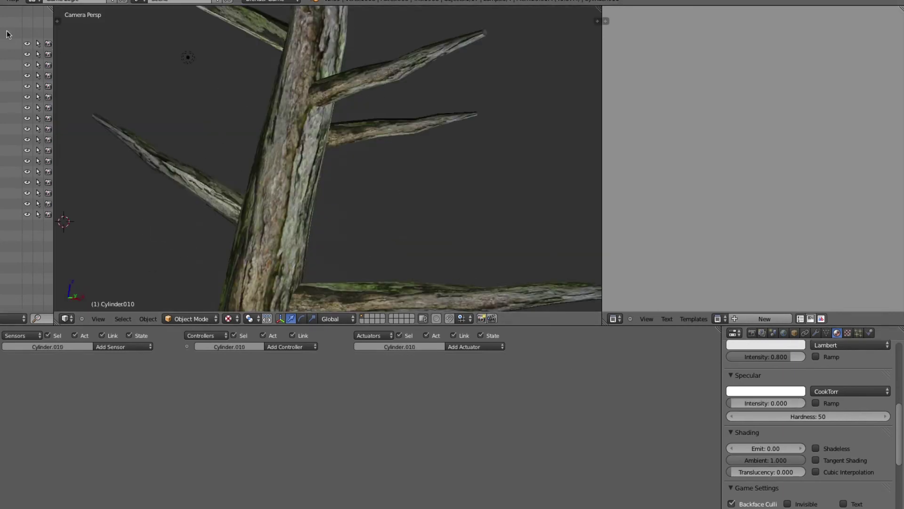
key("p")
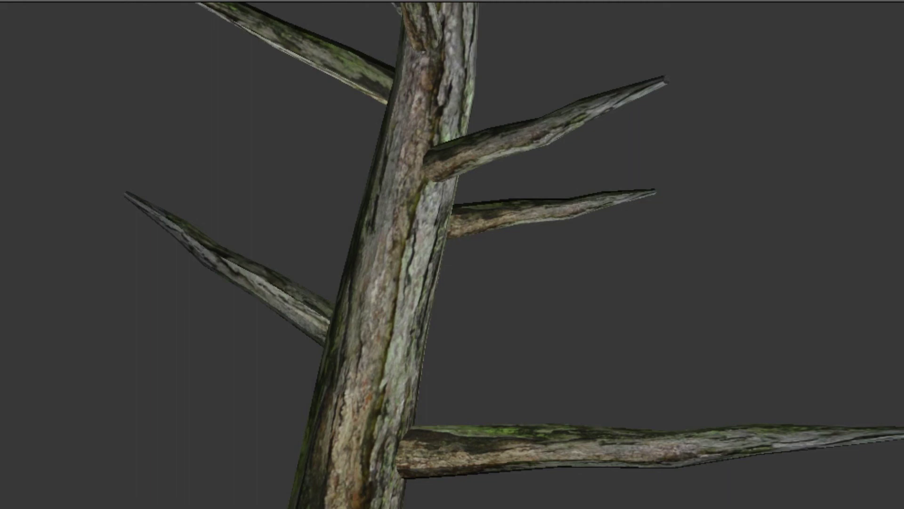
key("Escape")
Examine the tree and the placement of its lamps in orthographic view, from the front and from a tilted angle
scroll(471, 426, "down", 1)
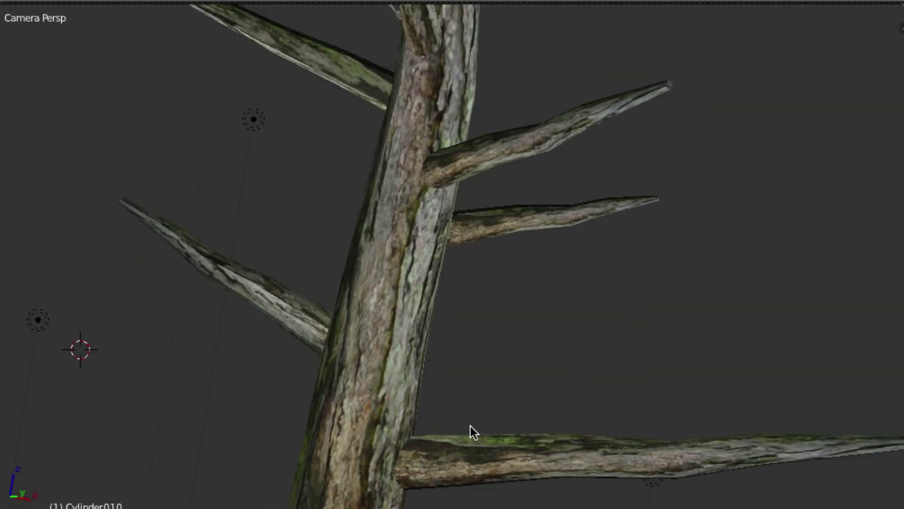
scroll(470, 424, "up", 2)
scroll(470, 425, "down", 2)
key("KP_5")
key("KP_1")
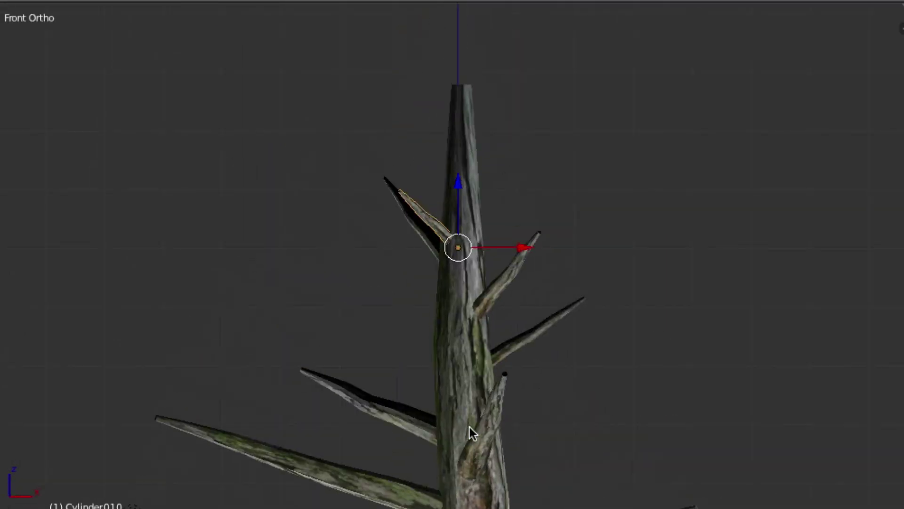
scroll(470, 427, "down", 6)
scroll(470, 427, "up", 1)
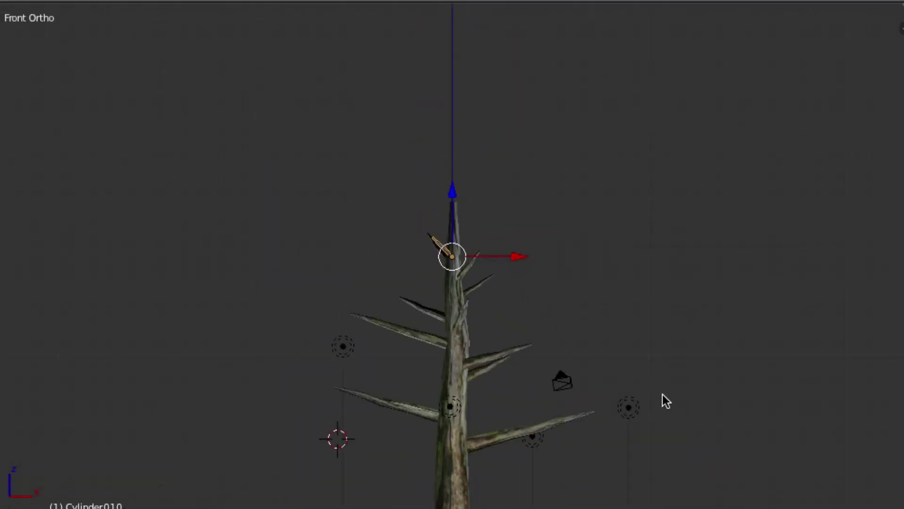
scroll(666, 391, "up", 5, "ctrl+shift")
scroll(667, 392, "down", 6, "ctrl+shift")
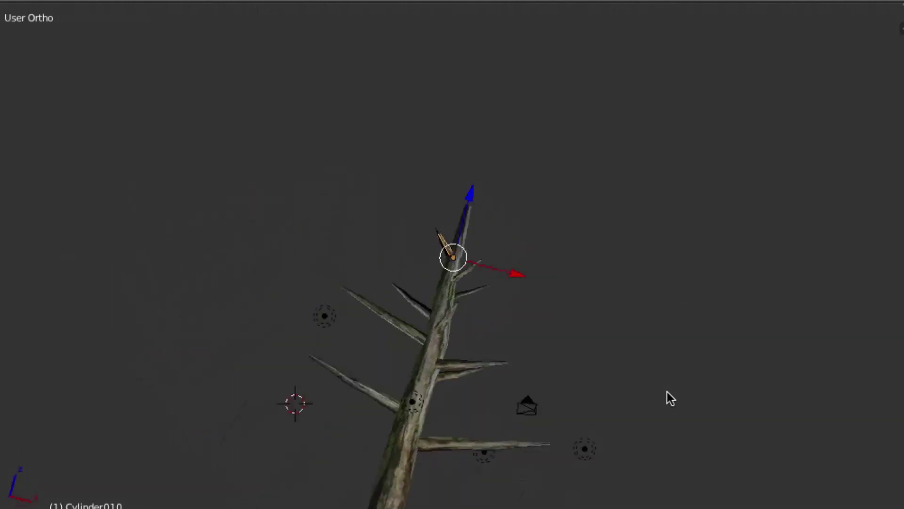
scroll(667, 391, "up", 1, "ctrl+shift")
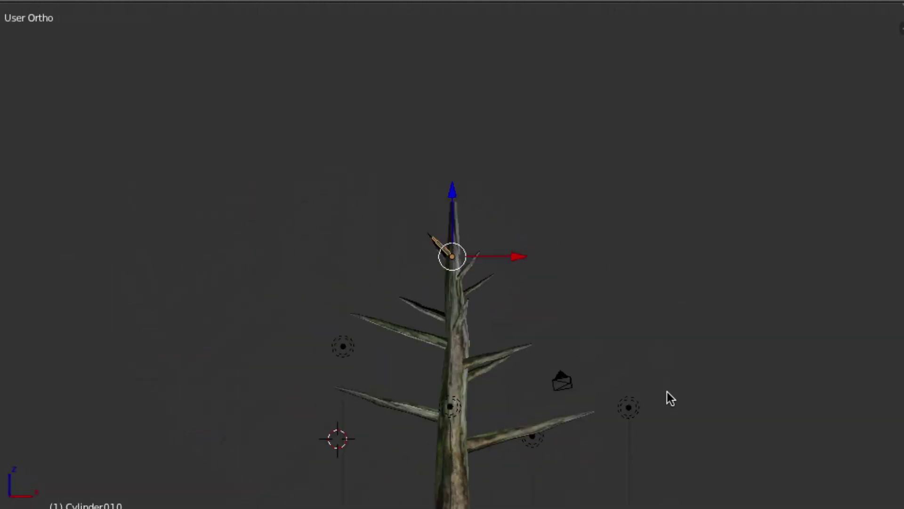
Move the lamp overlapping the middle of the trunk along the negative X axis, out beside the lower left branch
scroll(667, 391, "down", 6, "shift")
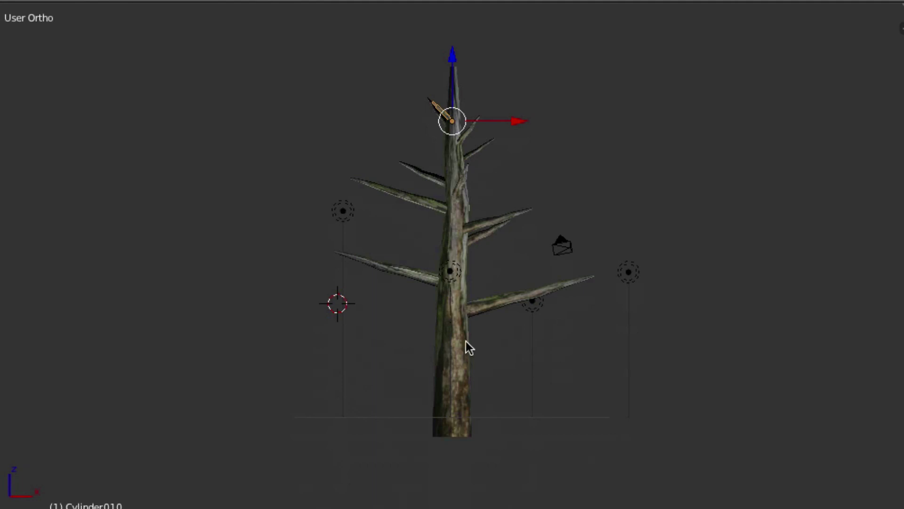
right_click(440, 273)
key("g")
key("x")
left_click(419, 283)
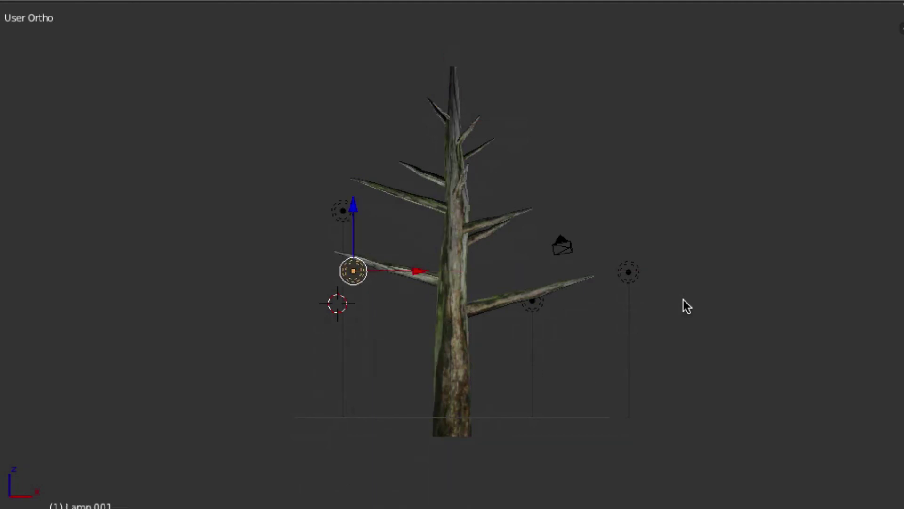